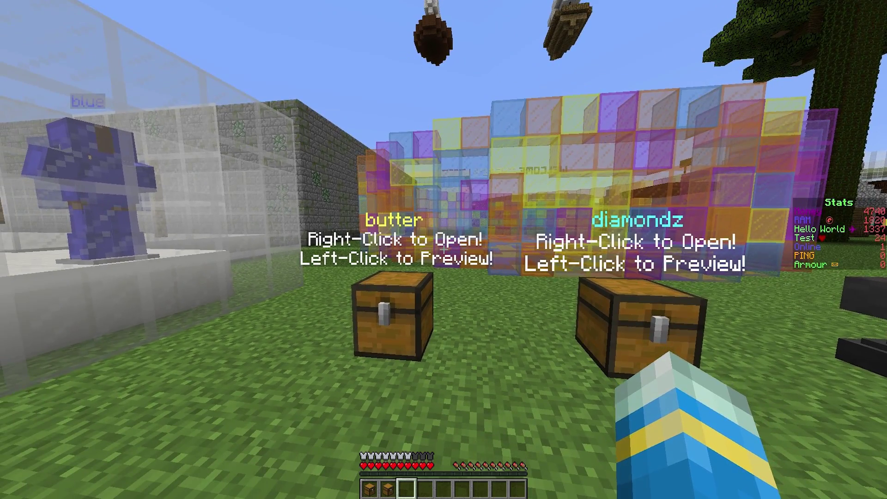
Step: Walk up to the butter and diamondz crates and line up facing the butter crate
key(a)
key(d)
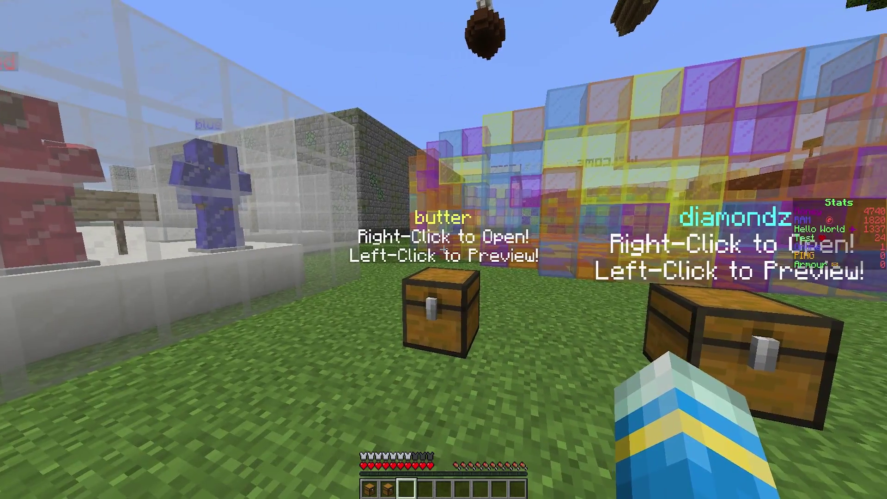
key(a)
key(a)
key(d)
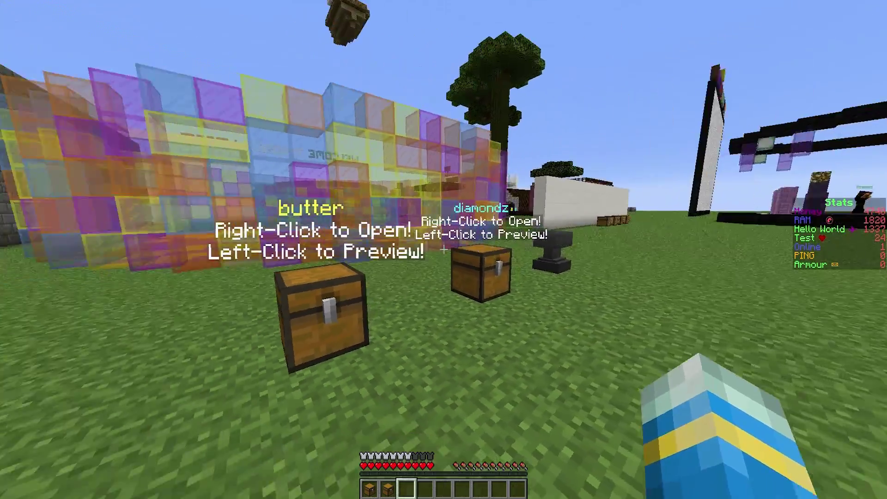
key(w)
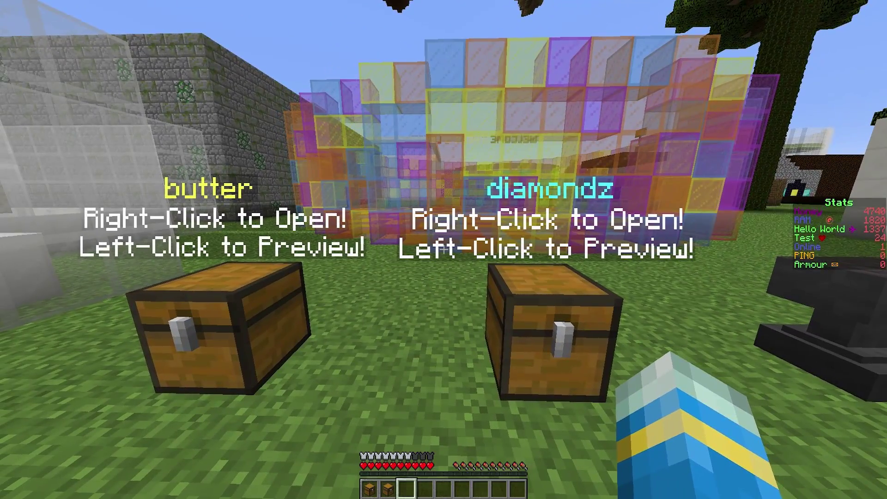
key(a)
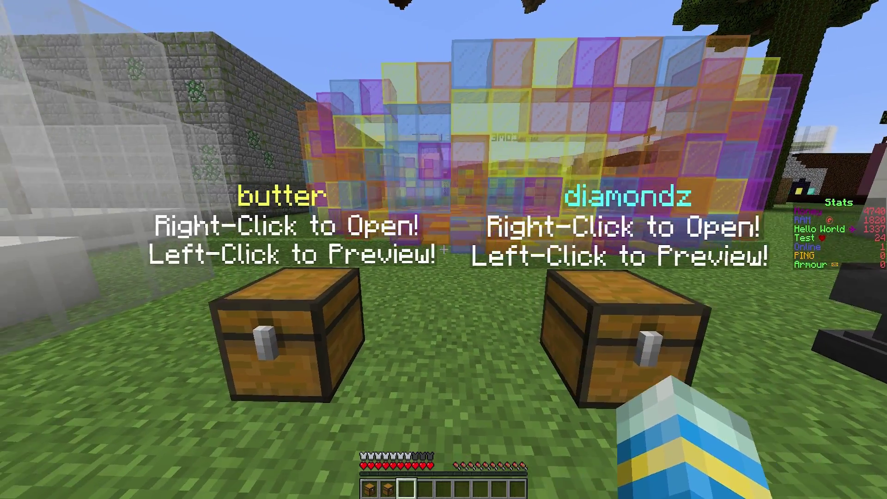
key(a)
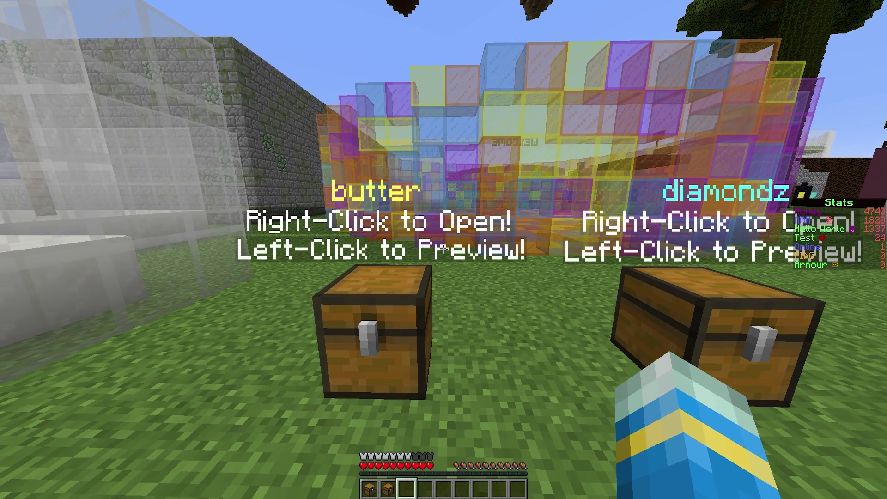
key(d)
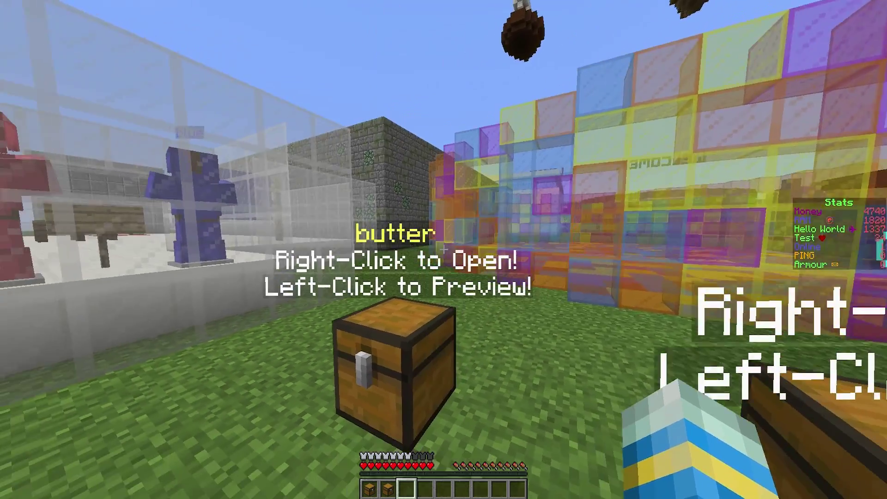
key(a)
key(s)
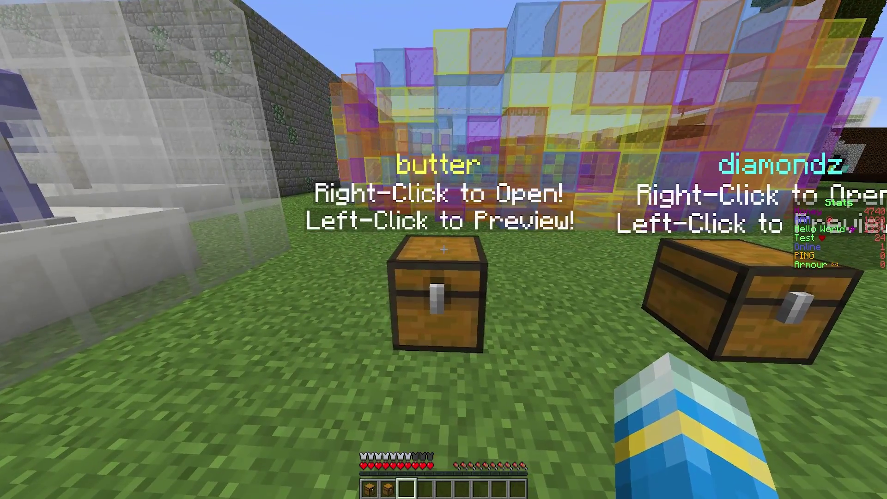
Step: Preview the possible rewards of the butter crate and then the diamondz crate
click(444, 249)
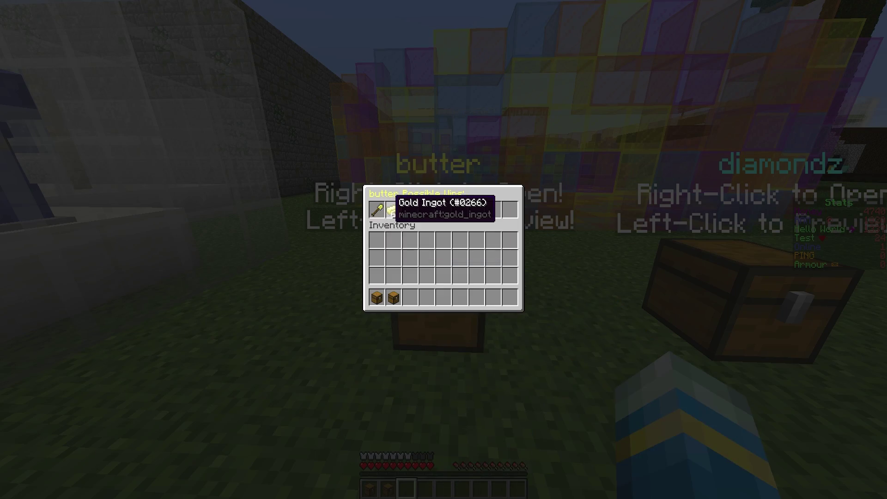
key(Escape)
click(443, 250)
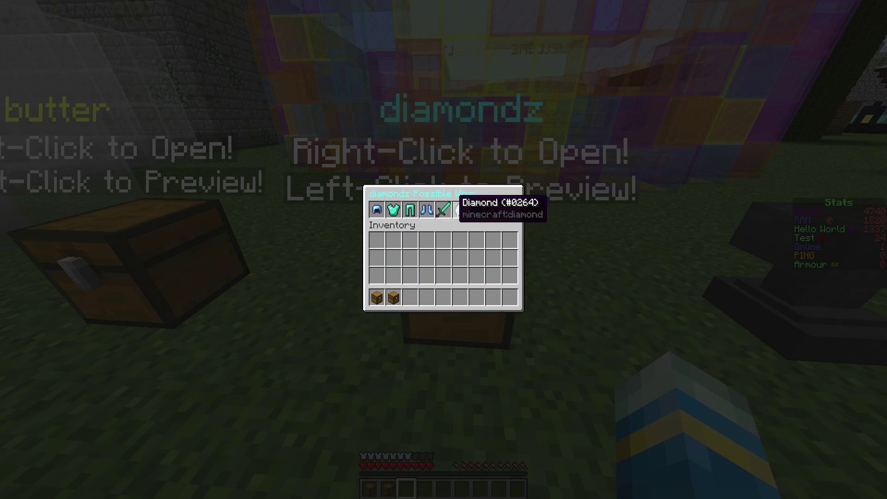
key(Escape)
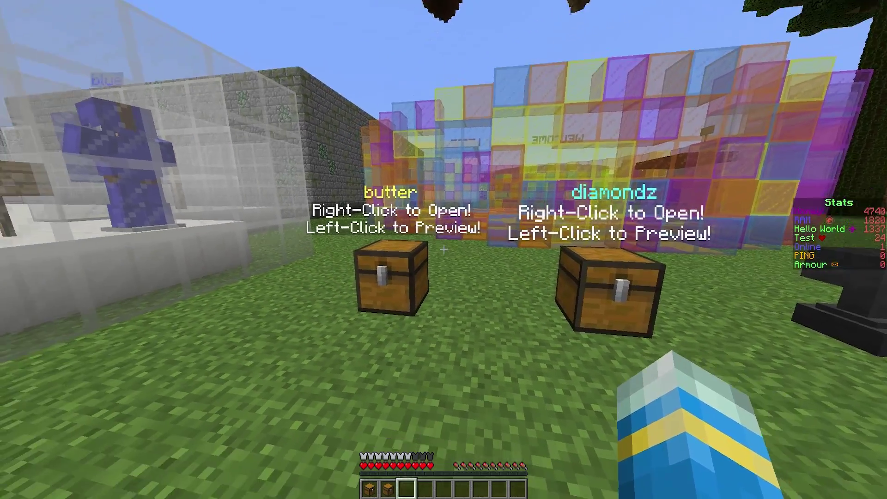
Step: Try the butter crate without a key, then run /crate to list its help
right_click(443, 249)
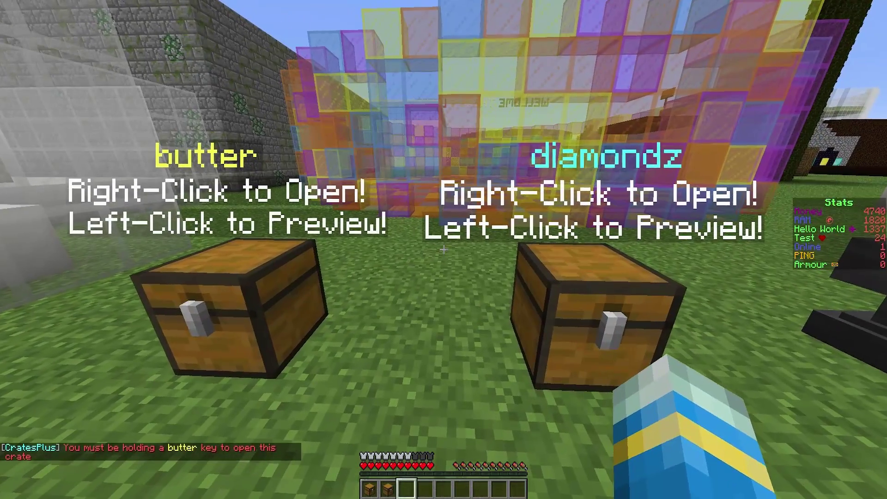
text(/crate)
key(Return)
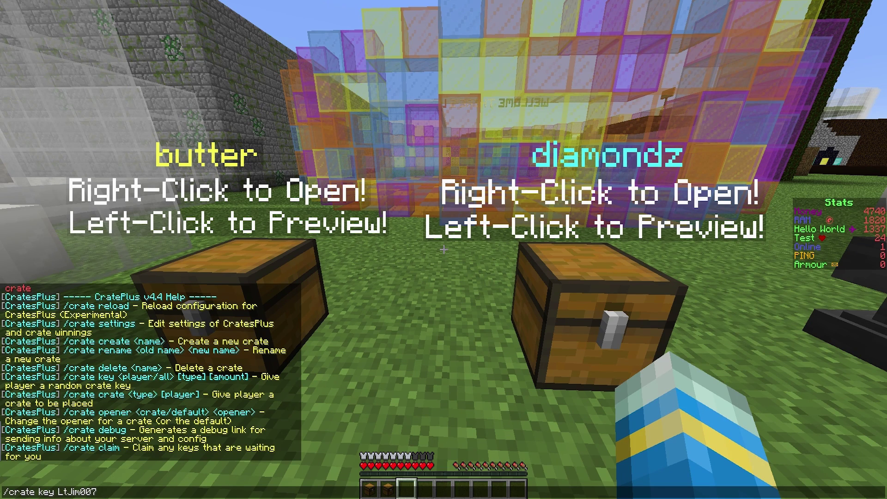
Step: Give yourself a butter crate key and a diamondz crate key with /crate key
text(er)
key(Return)
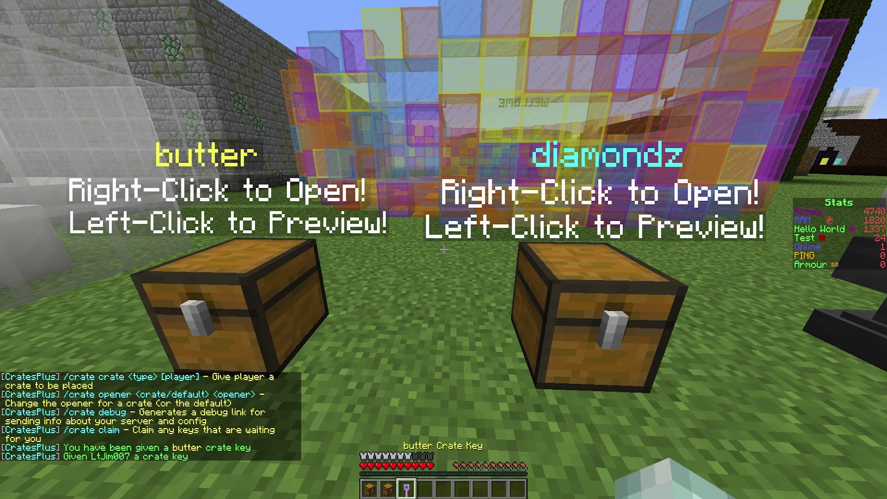
key(t)
key(Up)
key(BackSpace)
key(BackSpace)
key(BackSpace)
key(BackSpace)
key(BackSpace)
key(BackSpace)
key(BackSpace)
text(diamon)
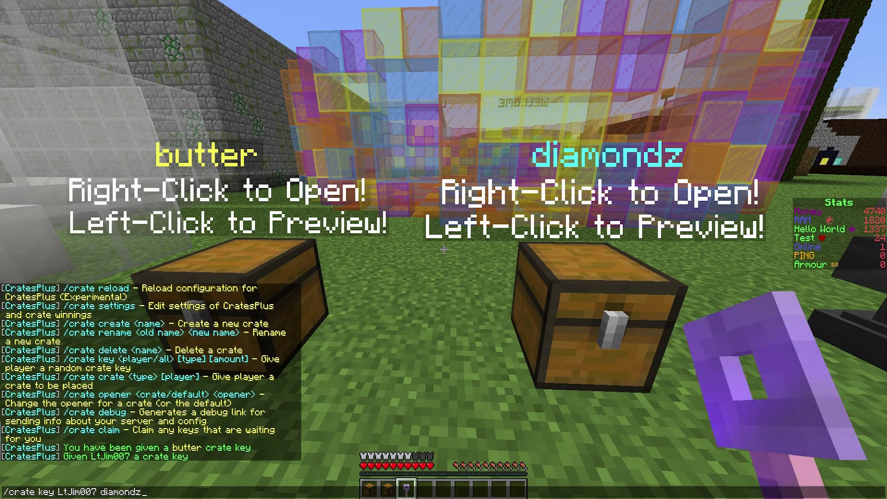
text(dz)
key(Return)
key(w)
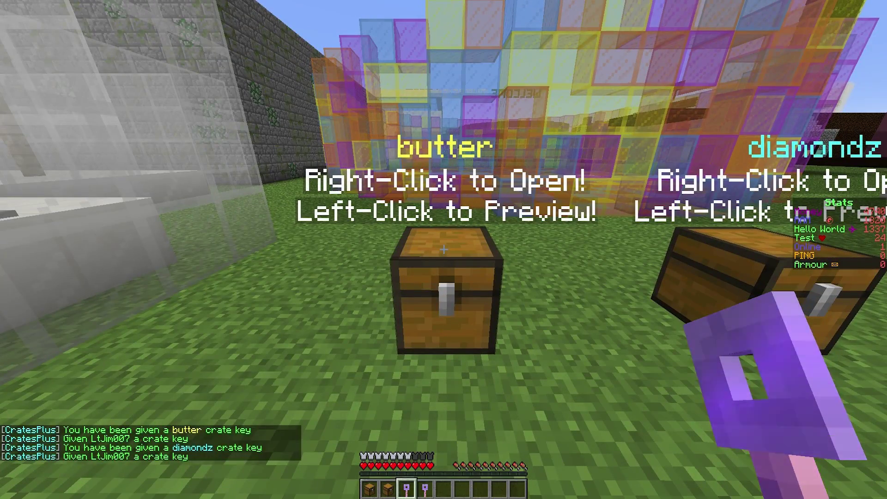
scroll(443, 249, down, 1)
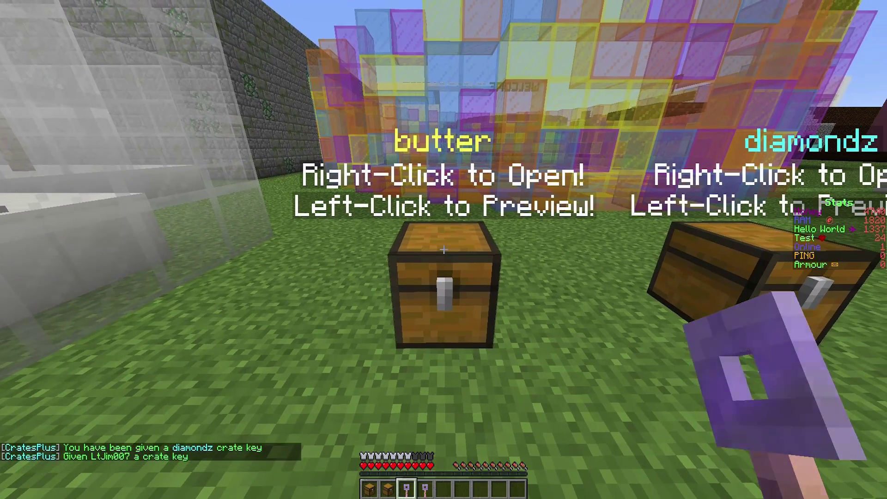
scroll(444, 249, up, 1)
Step: Open the butter crate with its key and take the Golden Shovel into the hotbar
right_click(443, 250)
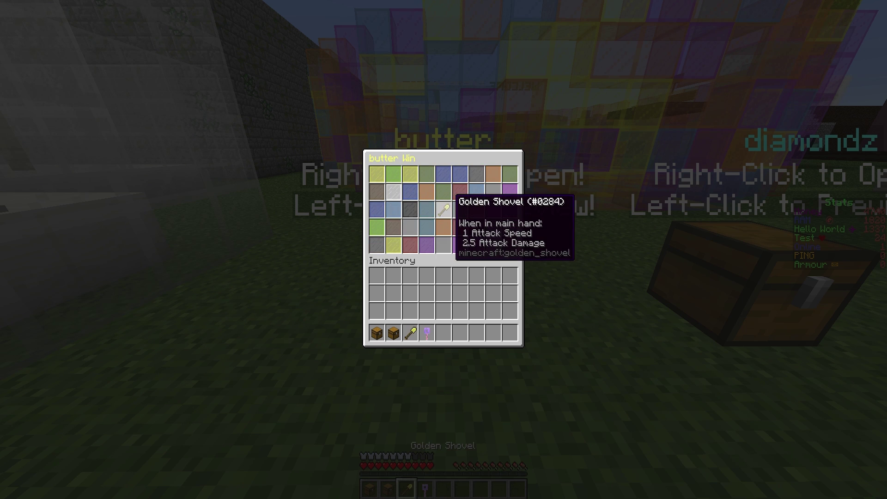
click(393, 209)
click(410, 332)
key(Escape)
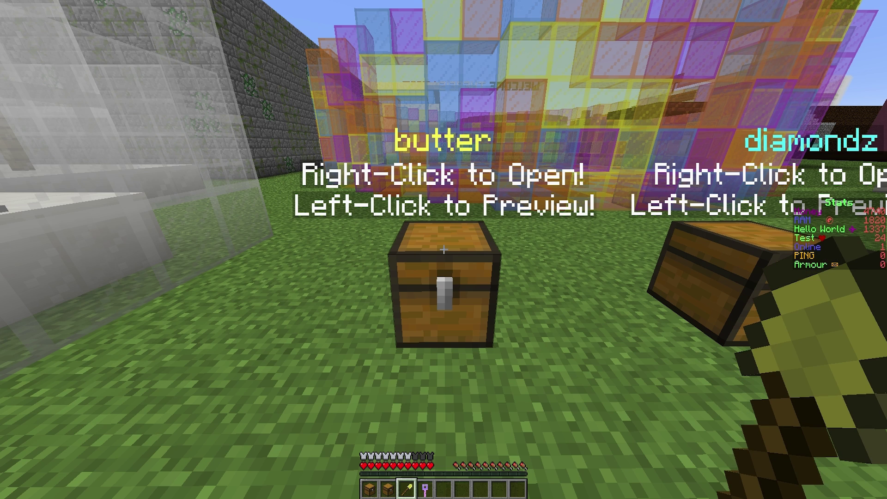
right_click(444, 250)
Step: Move to the diamondz crate, try it without a key, and preview its rewards
key(s)
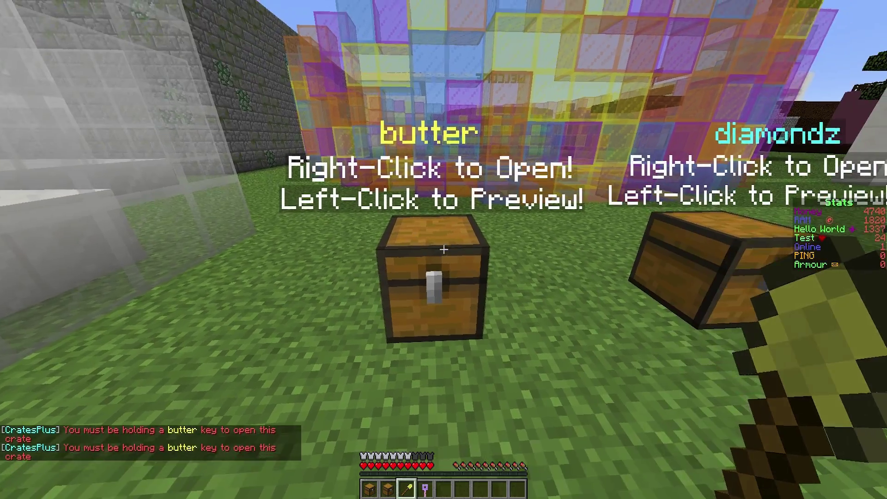
scroll(443, 249, down, 1)
scroll(443, 250, up, 1)
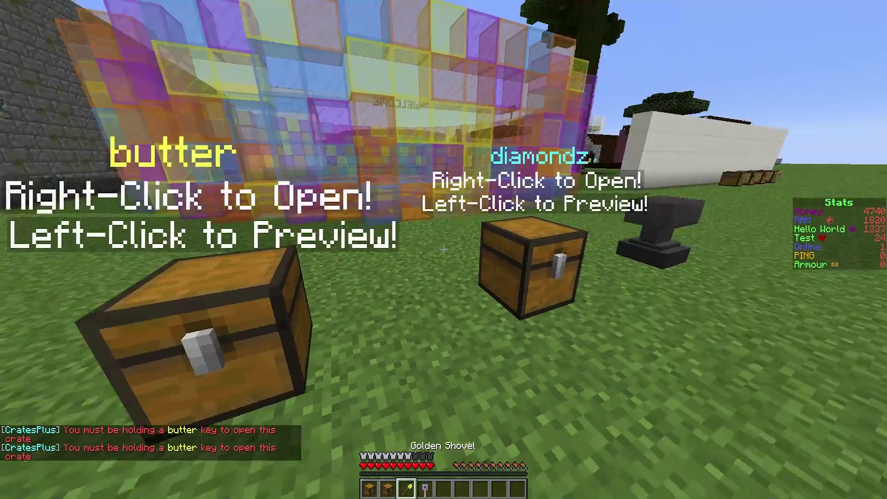
key(d)
scroll(443, 249, down, 1)
scroll(444, 249, down, 1)
right_click(443, 250)
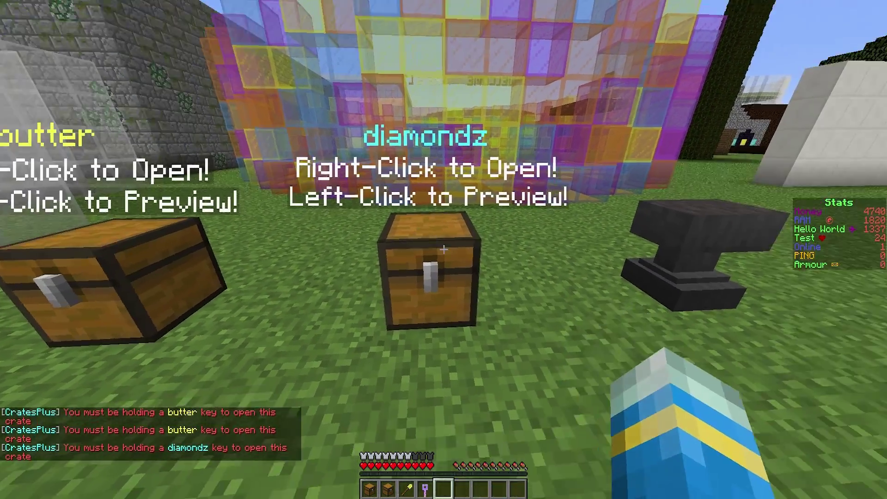
click(443, 249)
key(Escape)
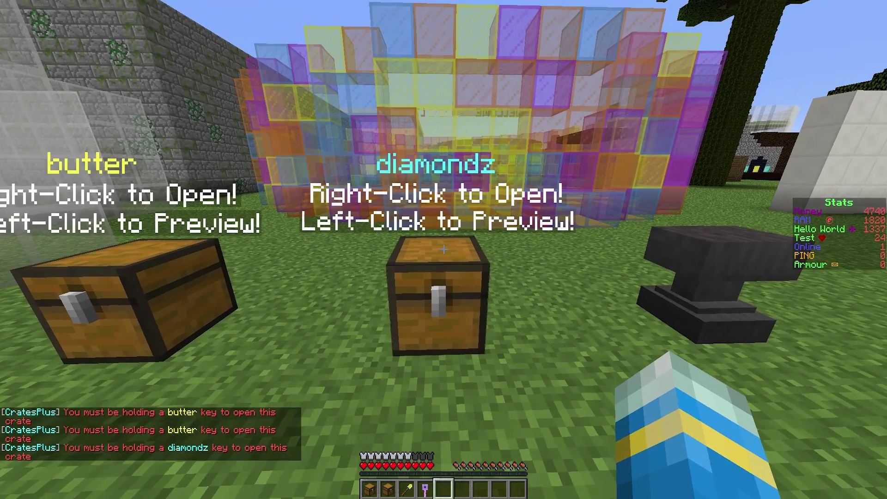
key(e)
key(e)
right_click(444, 250)
scroll(443, 250, up, 1)
Step: Open the diamondz crate with its key and take the Diamond Leggings into the hotbar
right_click(444, 250)
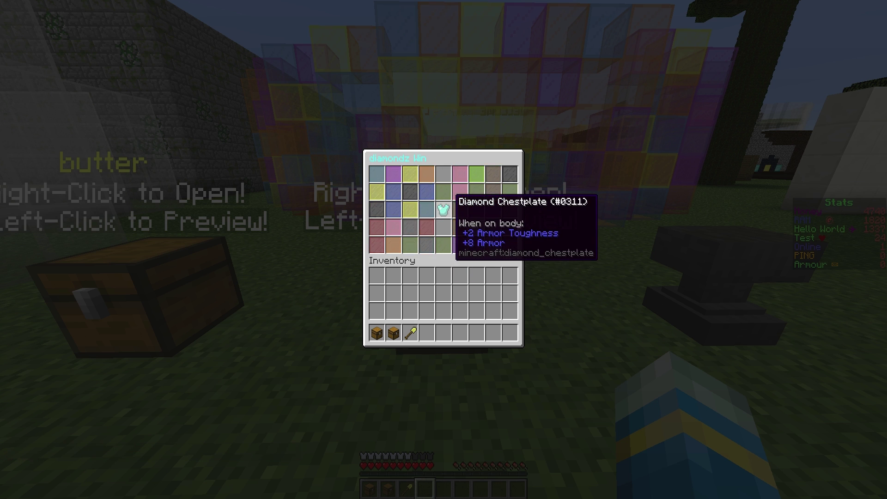
click(443, 211)
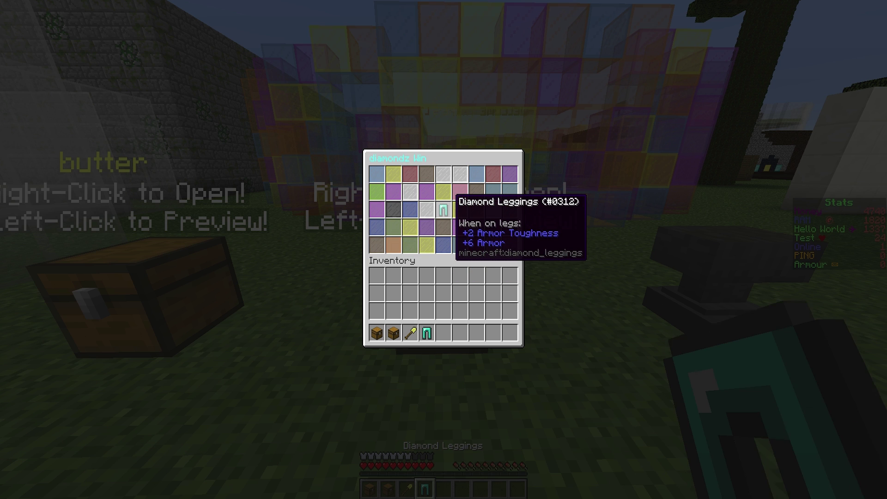
key(Escape)
Step: Back away from the crates and switch to creative mode with /gm 1
key(d)
key(w)
key(s)
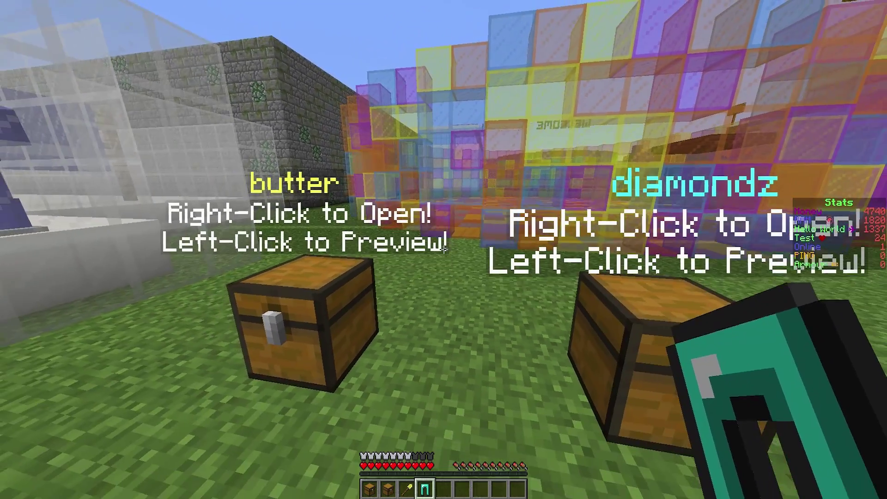
key(slash)
text(g m1)
key(Escape)
key(slash)
text(gm 1)
key(Return)
Step: Clear the golden shovel and diamond leggings from the hotbar in the creative inventory
key(e)
shift+click(402, 296)
shift+click(418, 299)
Step: Put a carrot, potato, steak and apple from Foodstuffs into hotbar slots 3–6
click(372, 329)
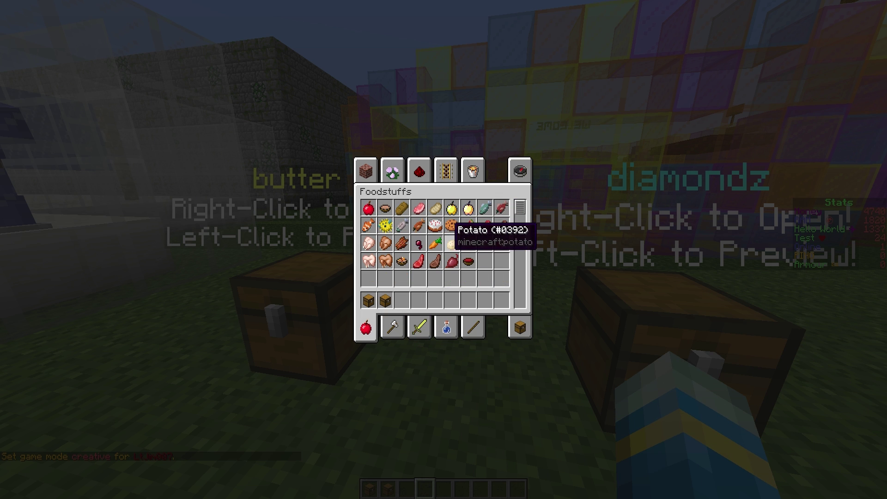
click(434, 243)
click(401, 300)
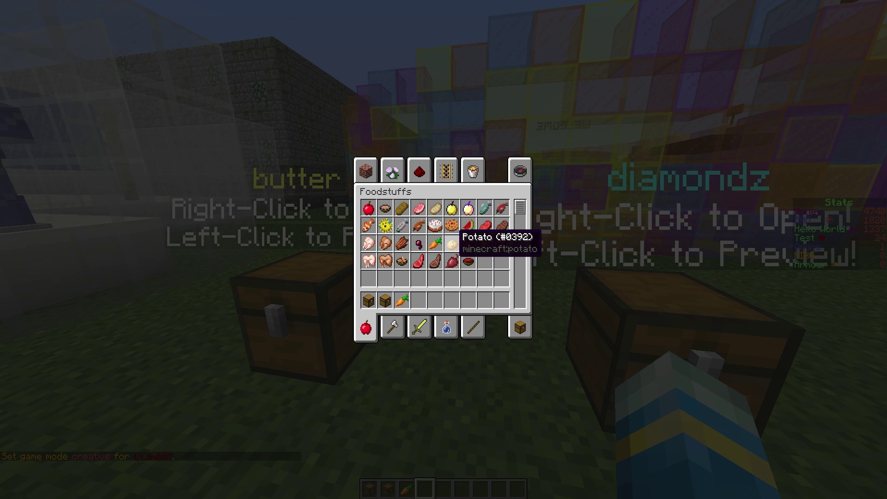
click(451, 244)
click(418, 301)
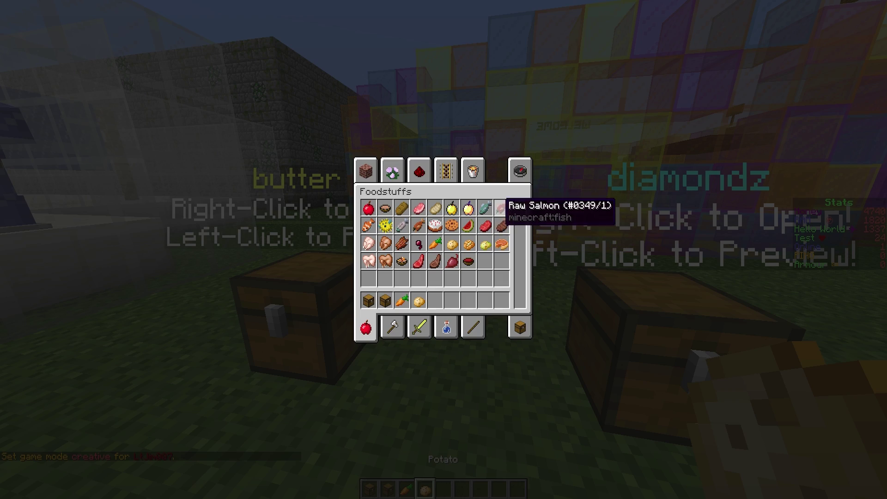
click(435, 261)
click(434, 300)
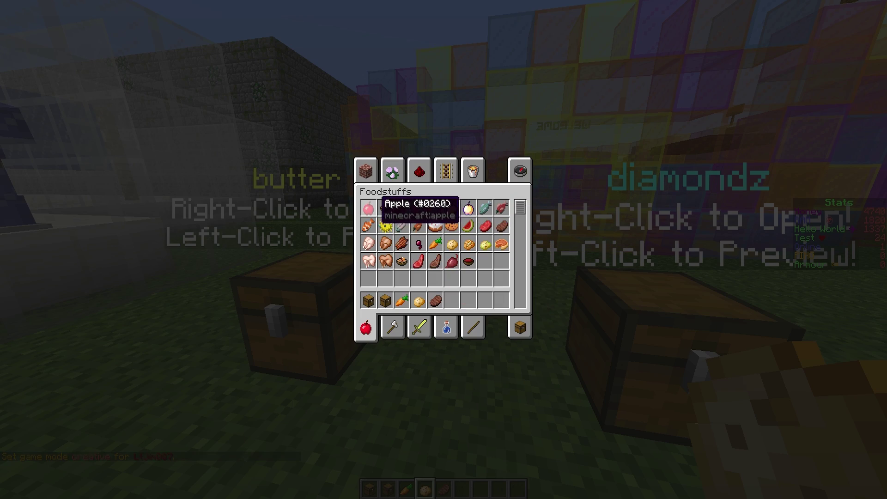
click(368, 208)
click(451, 300)
key(e)
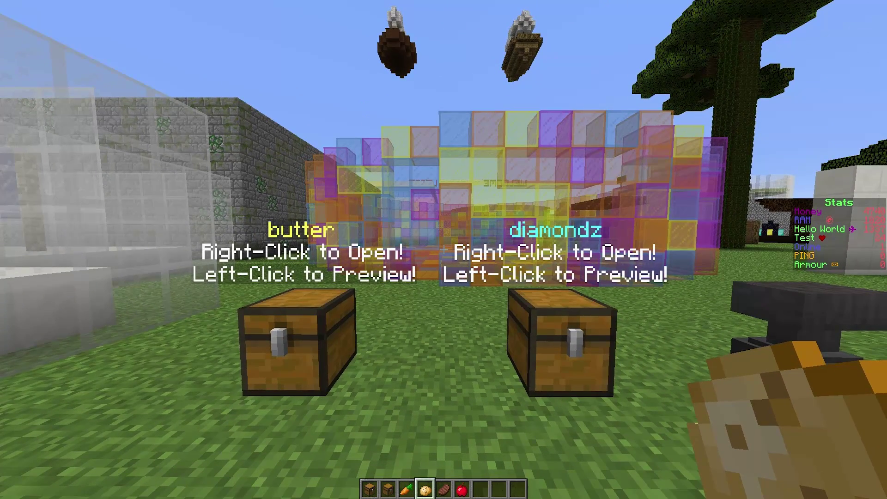
Step: Create a crate named food with /crate create food, then open /crate settings
key(slash)
text(crate crea)
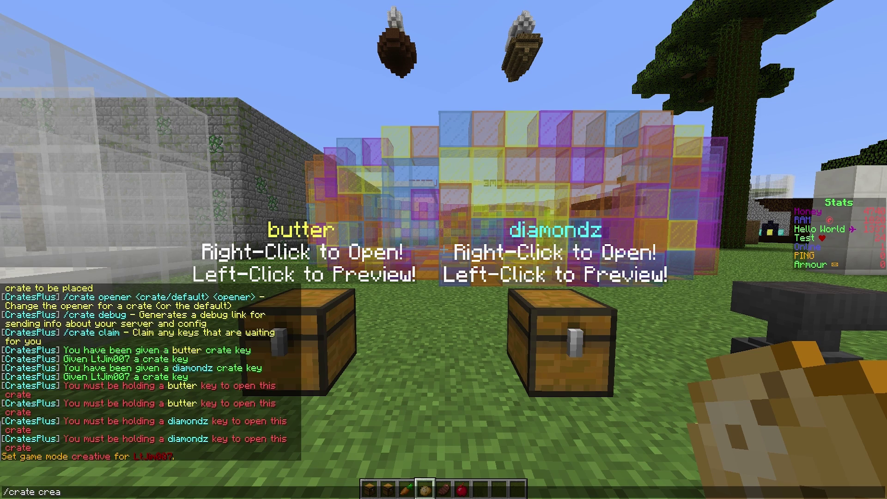
text(te food)
key(Return)
key(slash)
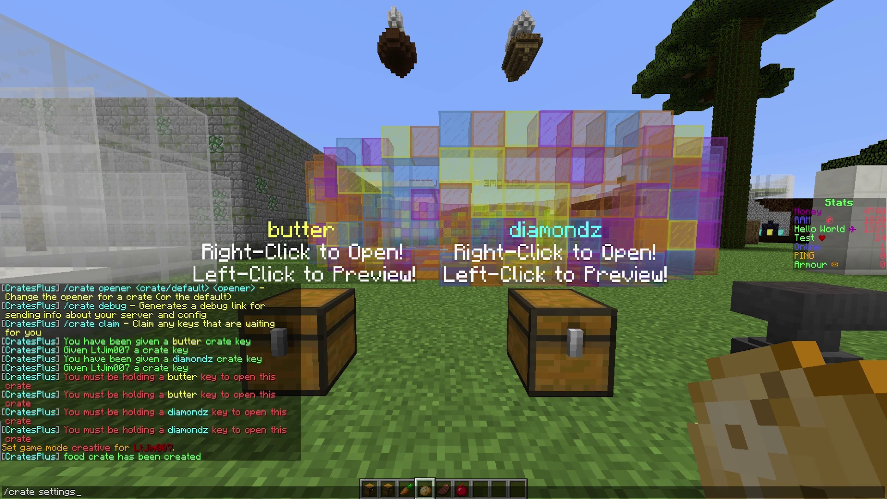
key(Return)
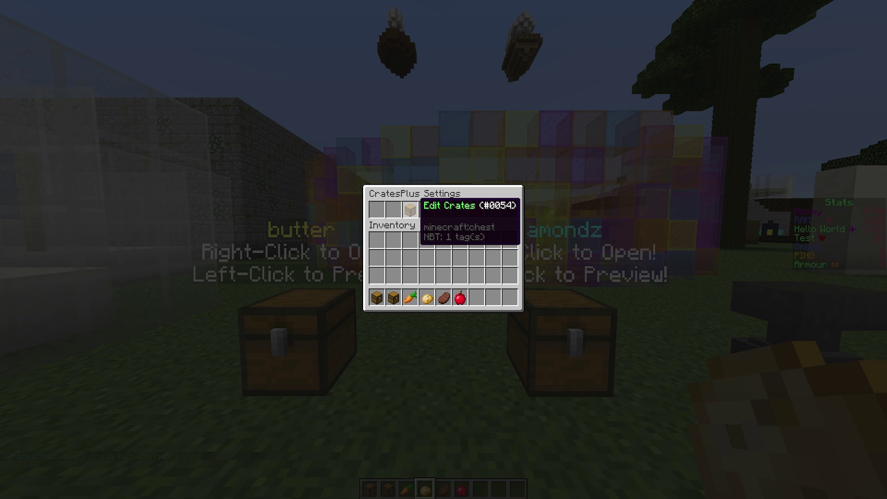
Step: Set the food crate's colour to green (lime wool) in Edit Crates
click(411, 210)
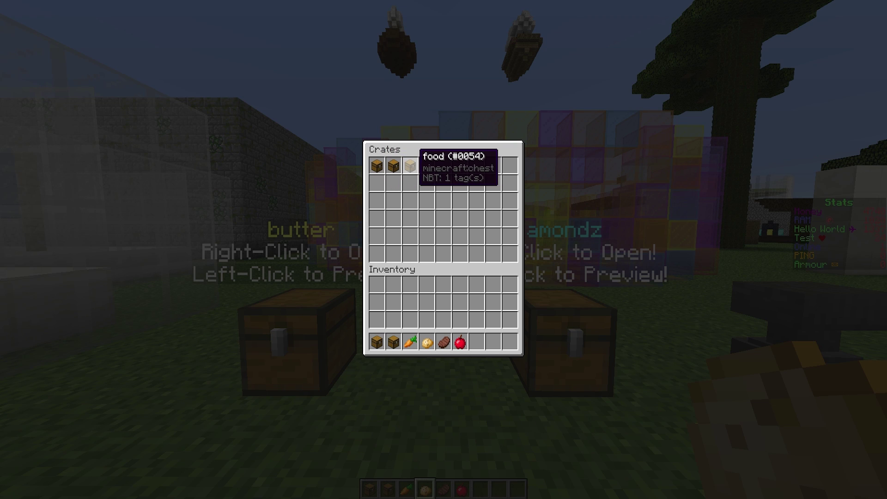
click(410, 165)
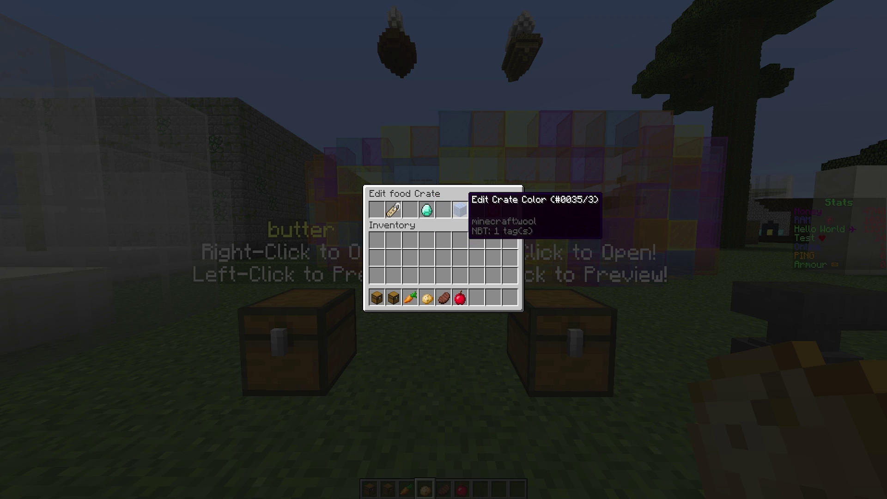
click(459, 209)
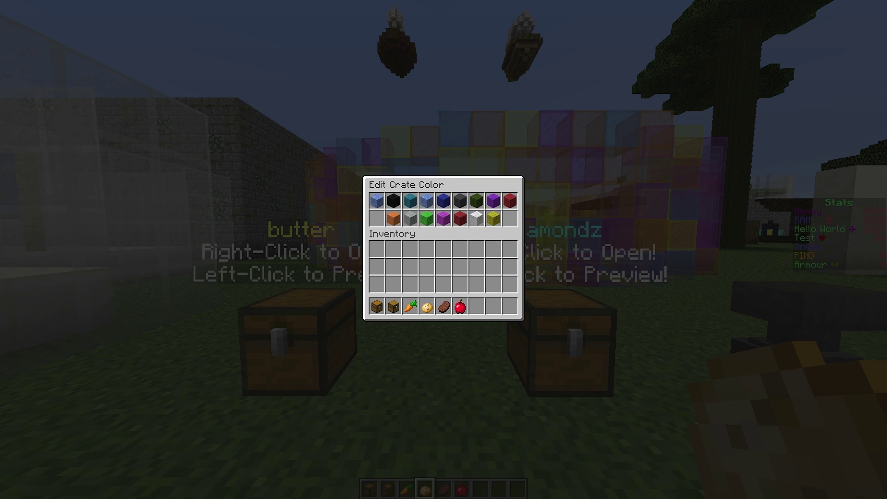
click(427, 218)
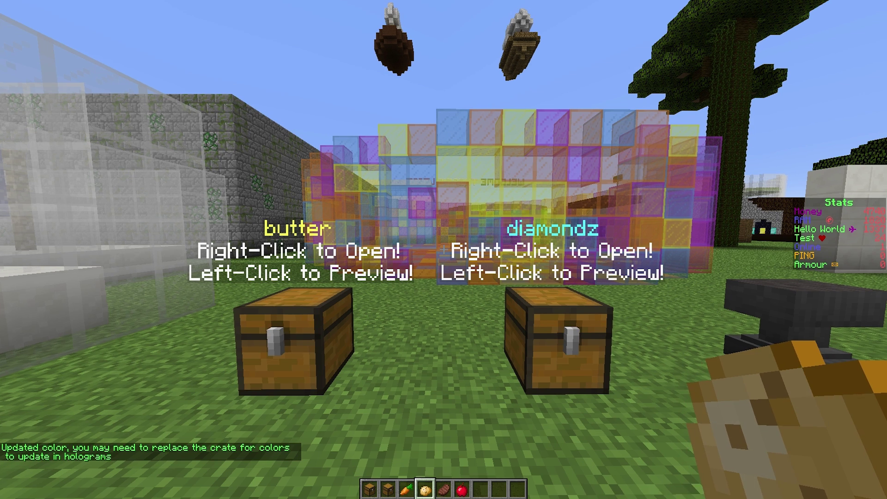
Step: Rerun /crate settings and rename the food crate to Food
key(t)
key(Up)
key(Return)
click(409, 208)
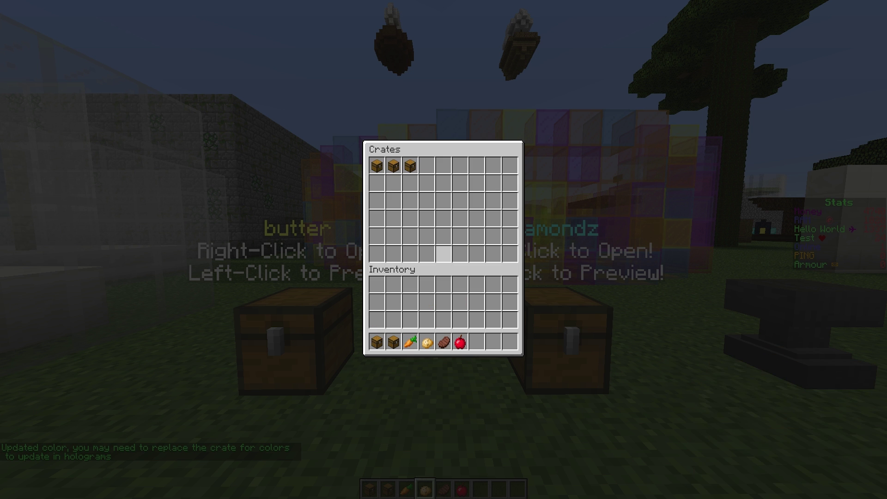
click(410, 165)
click(392, 207)
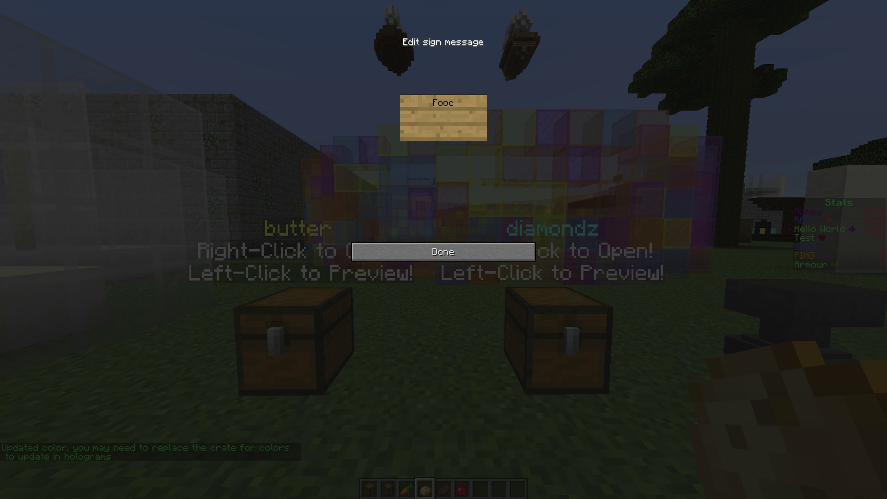
click(442, 254)
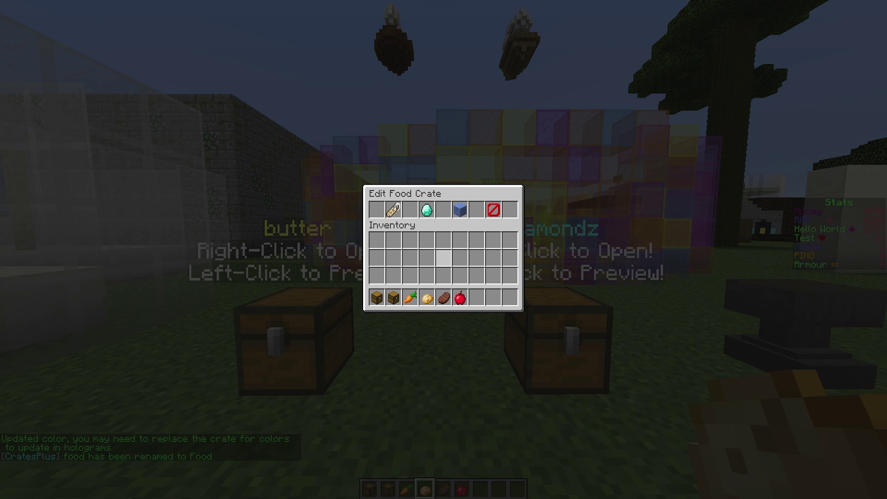
Step: Place the carrot, potato, steak and apple into the Food crate's winnings grid and save
click(426, 210)
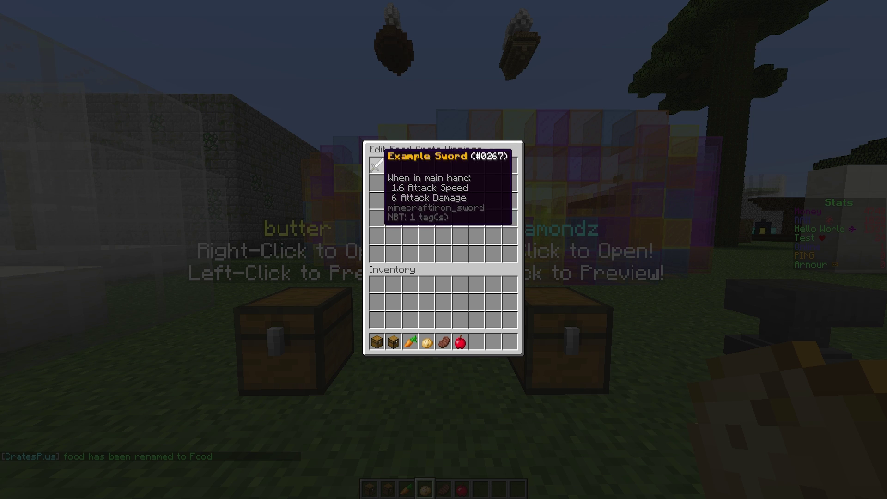
click(411, 342)
click(393, 165)
click(444, 342)
click(418, 170)
click(426, 343)
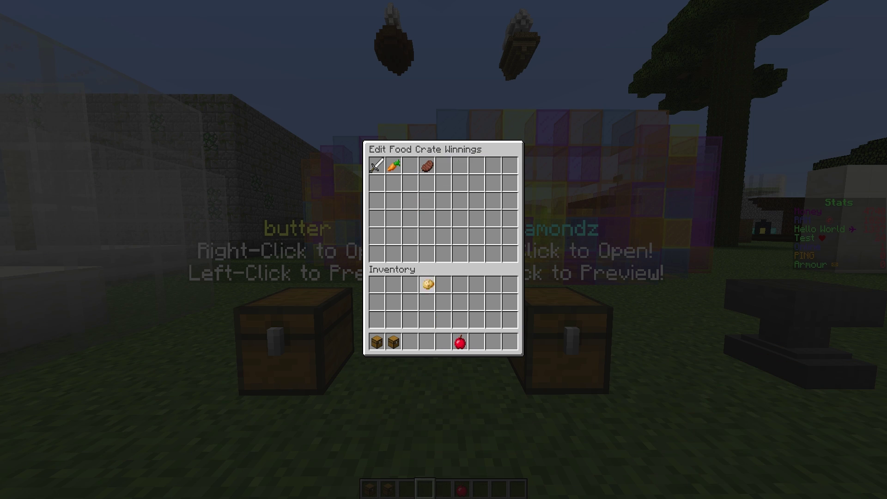
click(410, 165)
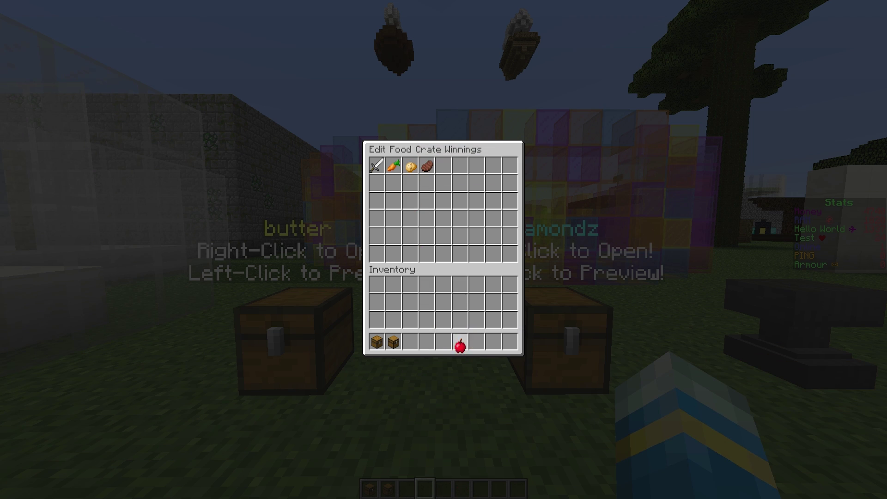
click(440, 164)
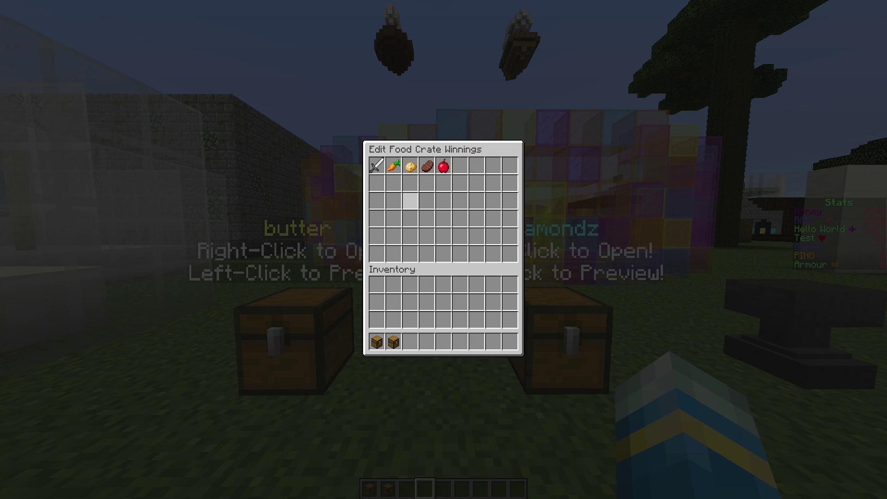
key(Escape)
Step: Get a Food crate with /crate crate Food and place it on the grass beside the anvil
text(w)
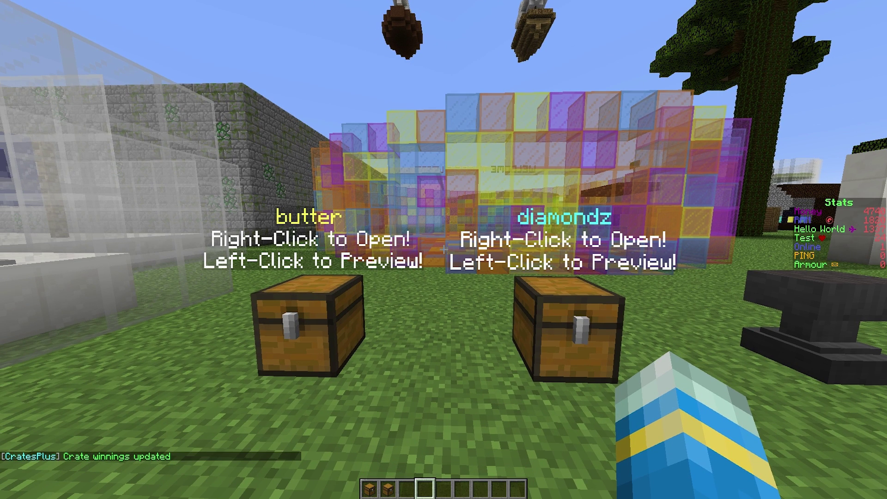
text(/crate crate)
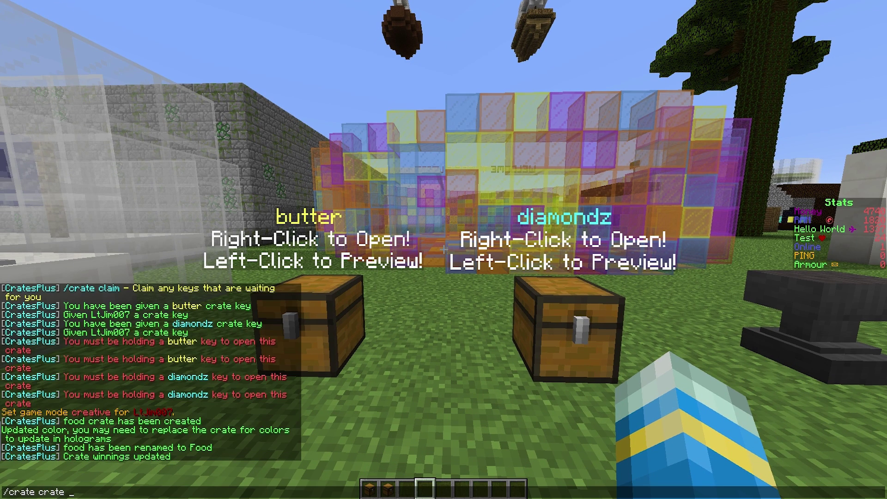
text( Food)
key(Return)
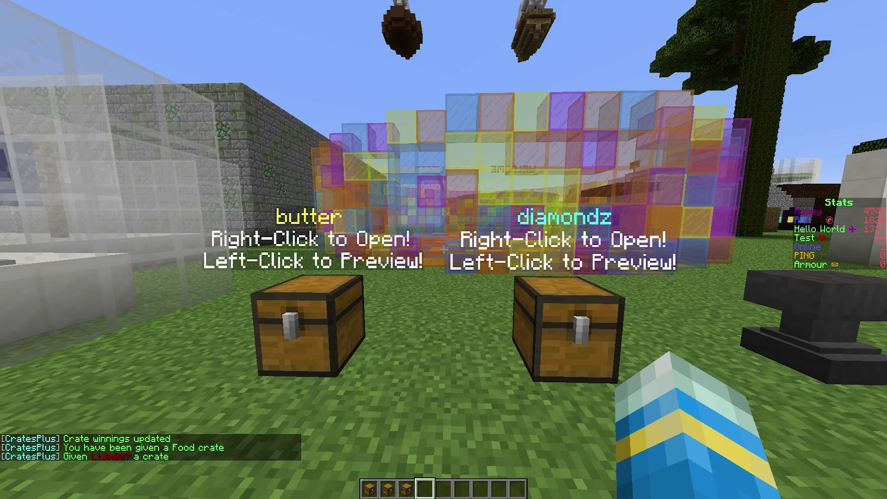
scroll(444, 249, up, 1)
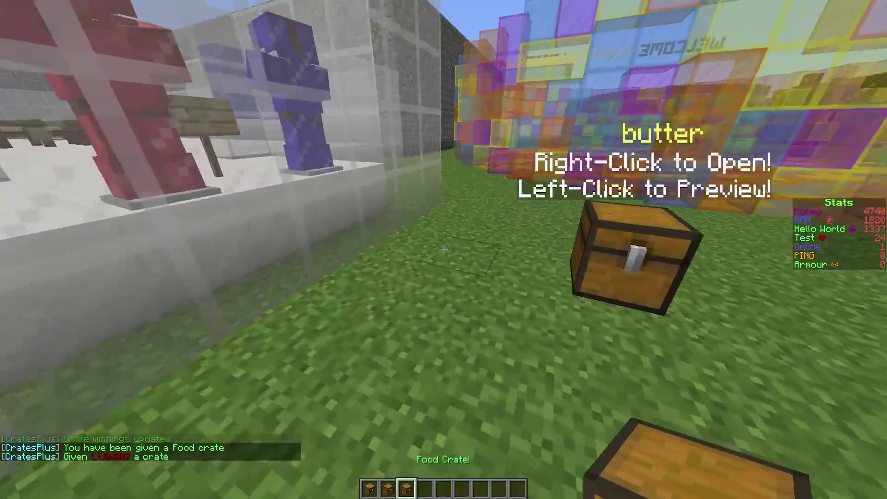
key(w)
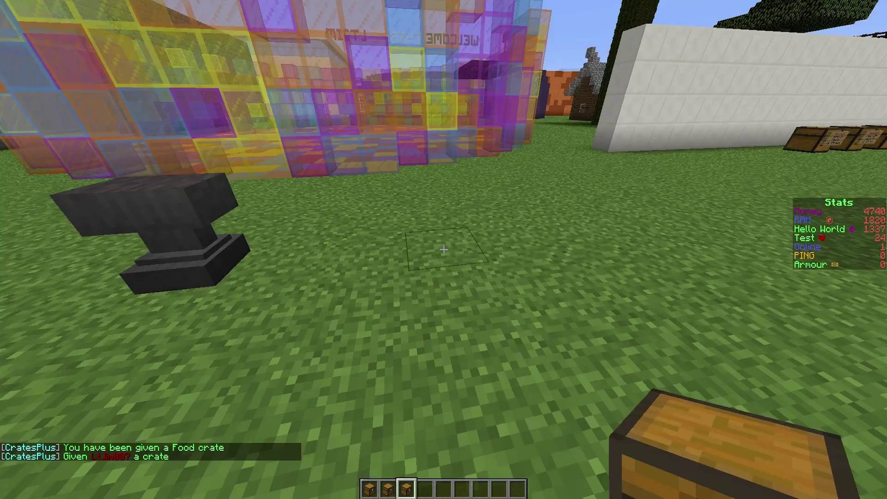
right_click(443, 249)
Step: Try the Food crate without a key, then preview its sword, carrot, potato, steak and apple winnings
key(w)
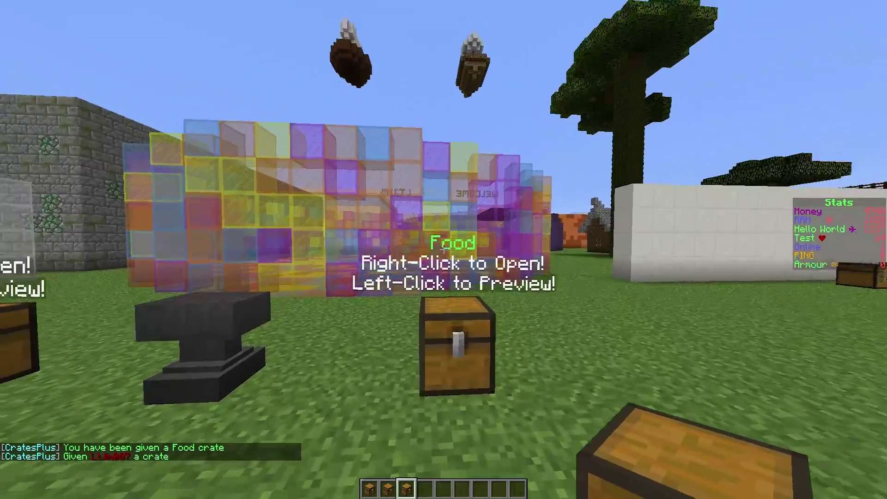
scroll(443, 249, down, 1)
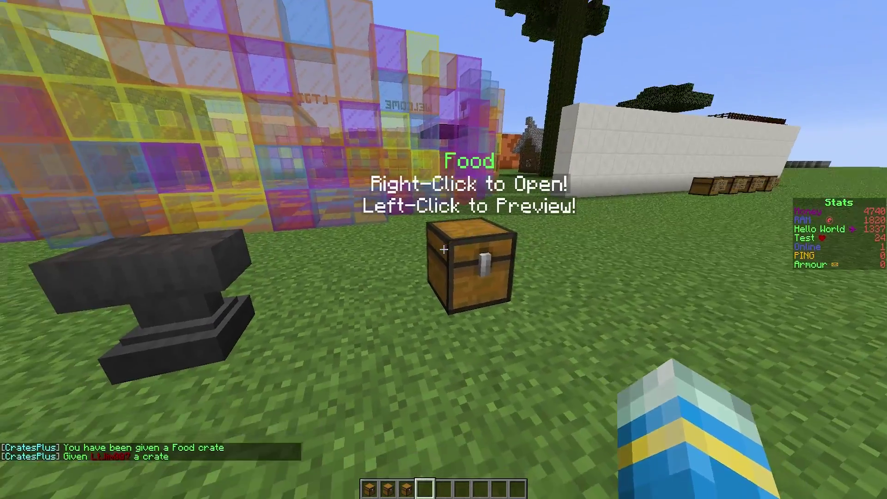
right_click(444, 249)
click(443, 249)
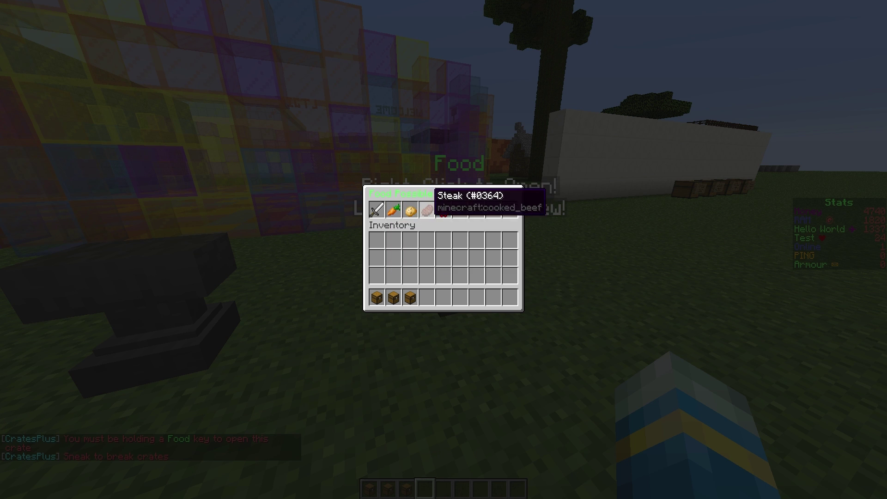
key(Escape)
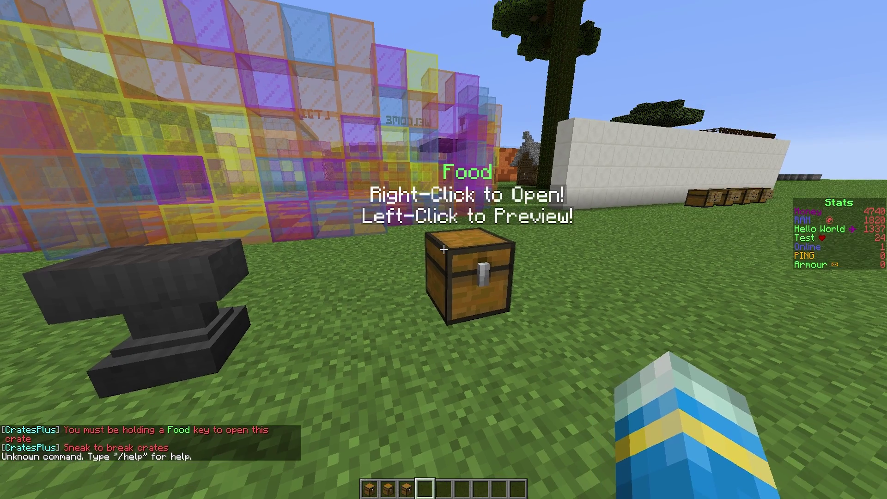
Step: Break the extra Food crate and remove the leftover Food Crate item from the hotbar
scroll(444, 249, up, 1)
key(w)
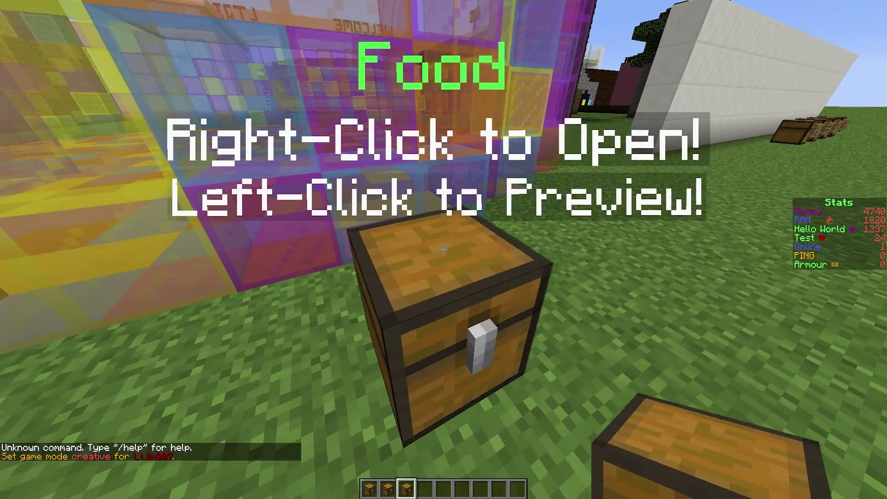
shift+click(443, 249)
right_click(444, 250)
click(443, 250)
key(Escape)
click(443, 250)
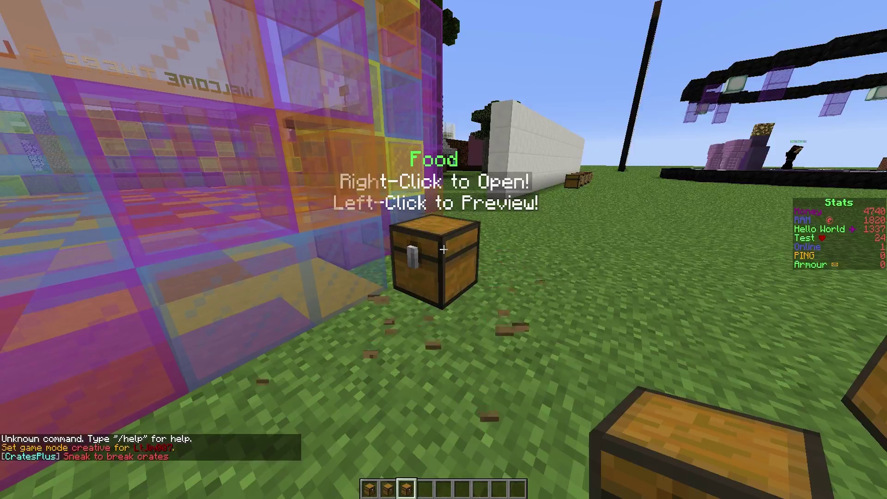
key(w)
shift+click(443, 250)
key(w)
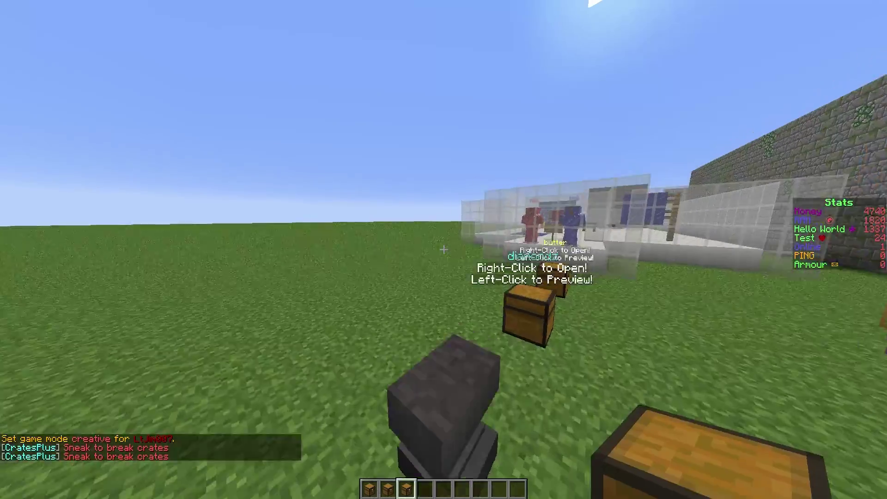
key(e)
shift+click(405, 301)
key(e)
key(w)
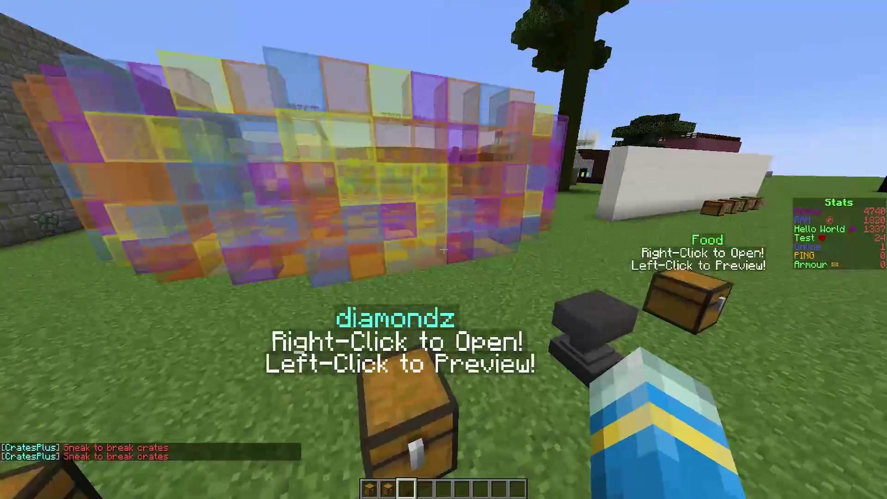
Step: Run /crate for help, then give yourself a Food crate key with /crate key
key(slash)
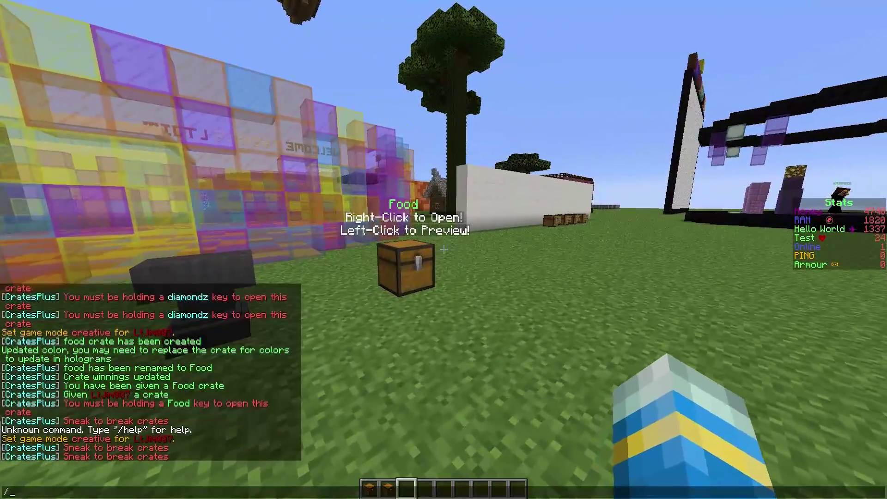
text(crate)
key(Return)
key(t)
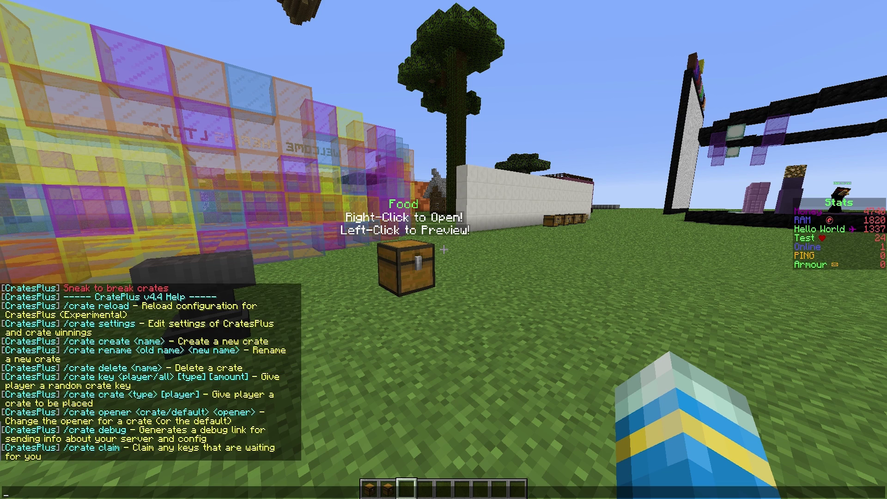
key(Up)
text(key LtJim007 Food)
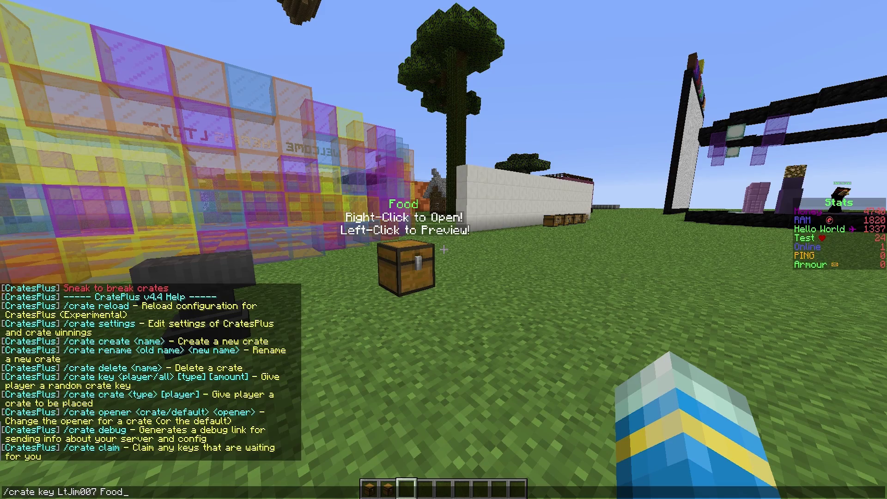
key(Return)
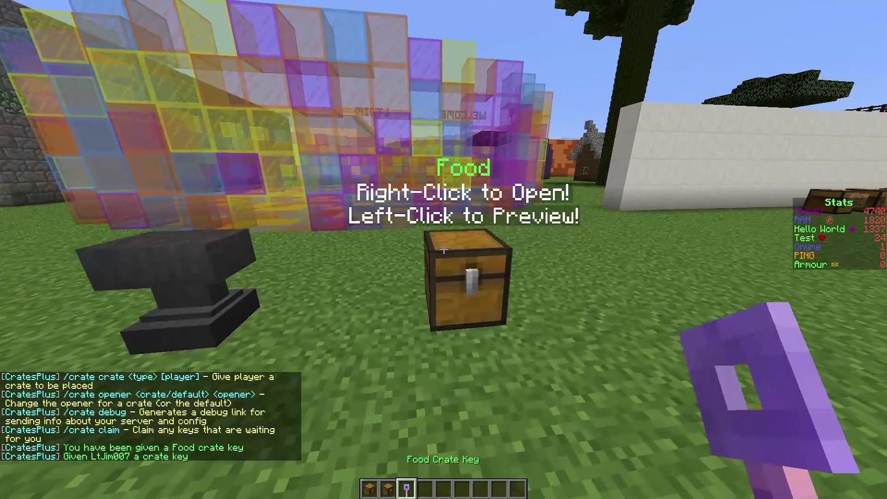
Step: Open the Food crate with its key and take the winning apple
right_click(443, 249)
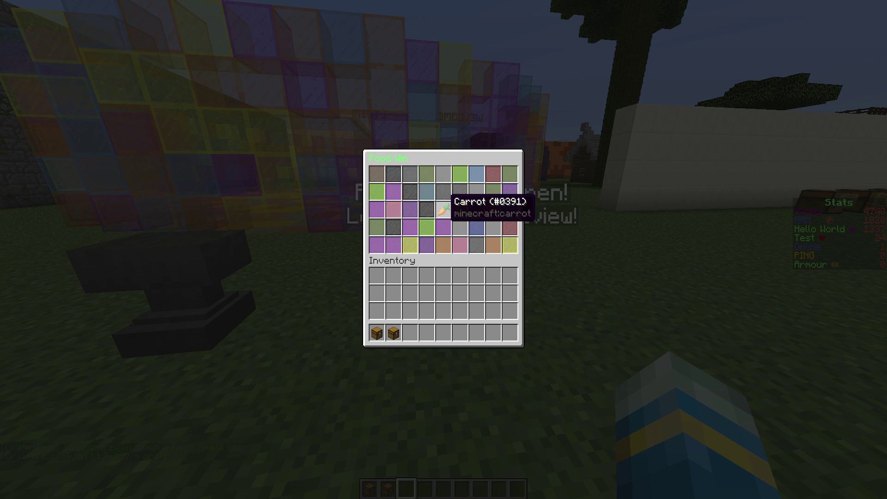
click(442, 208)
key(Escape)
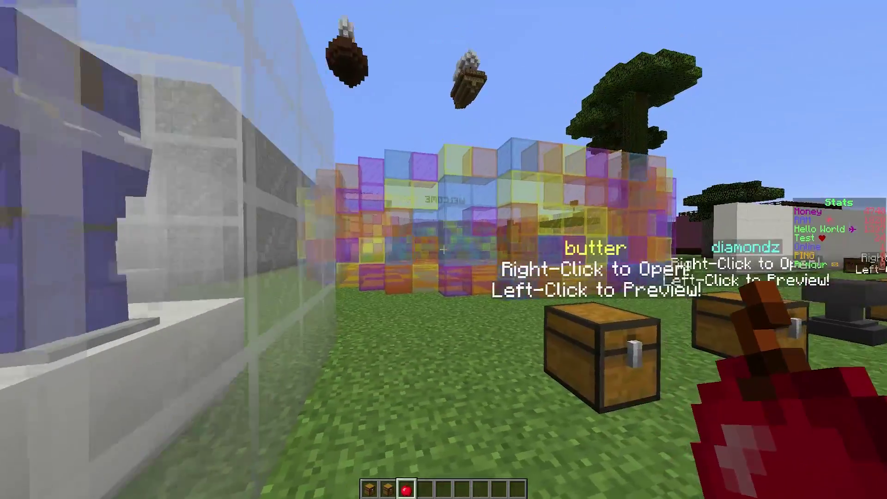
key(e)
key(e)
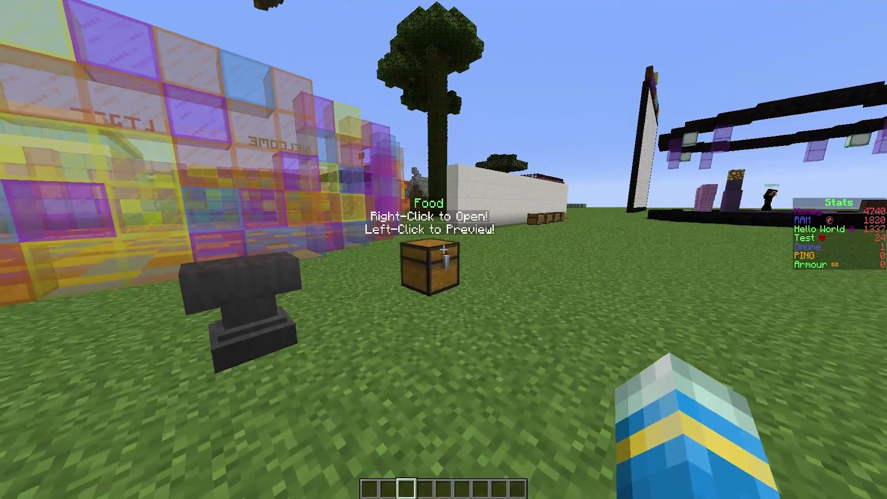
Step: Walk back to the crates, try the diamondz and Food crates keyless, and preview Food's rewards
key(a)
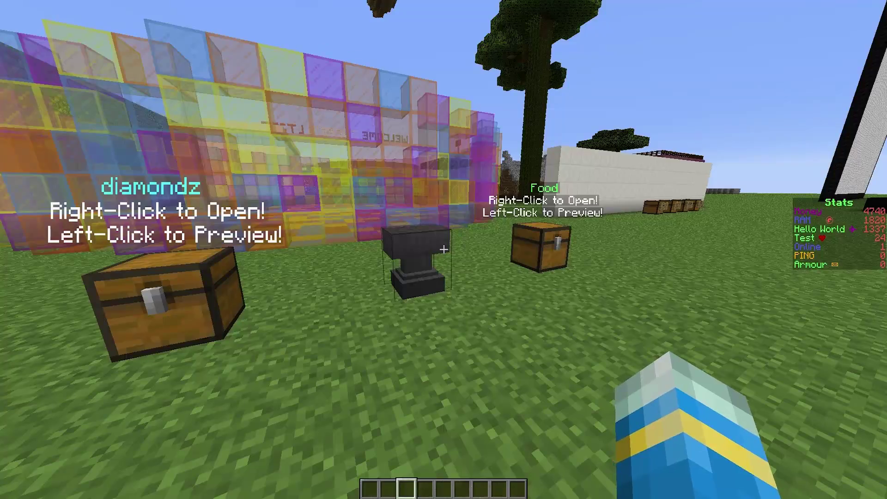
key(s)
key(w)
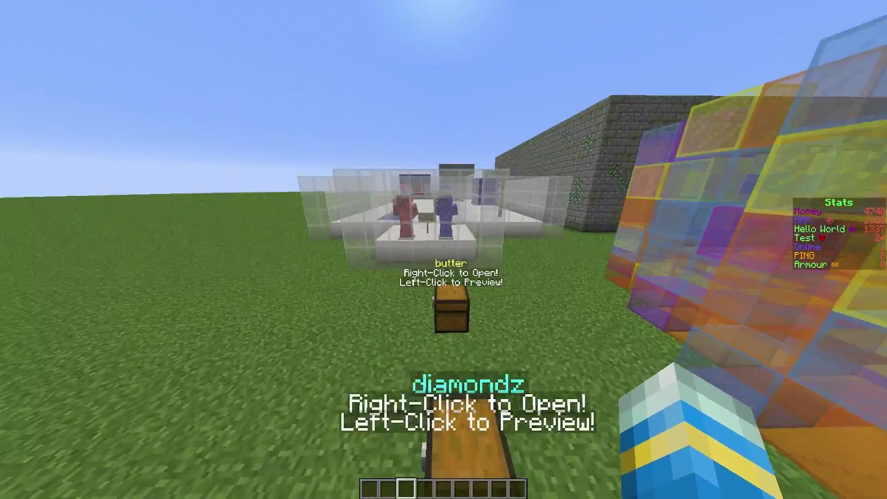
key(w)
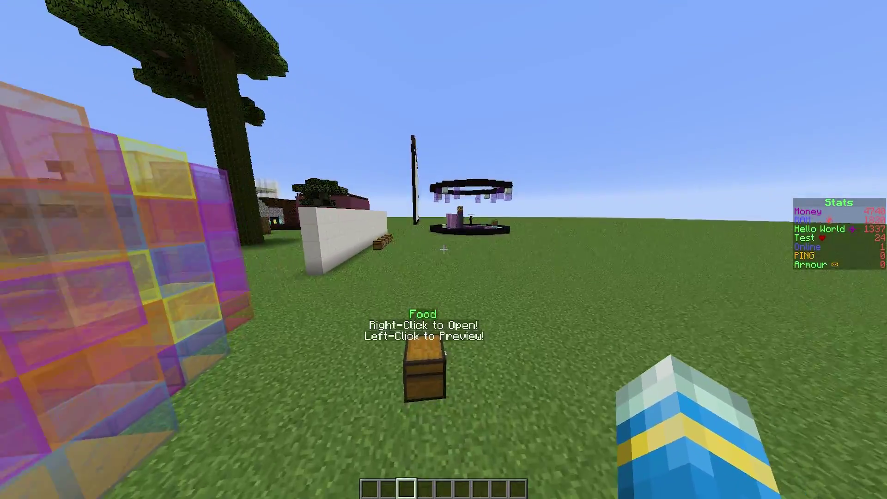
key(d)
key(a)
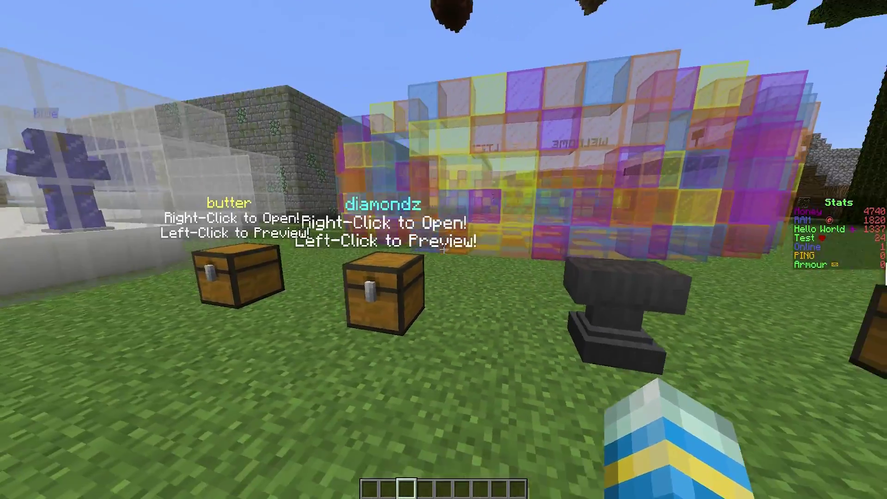
right_click(444, 249)
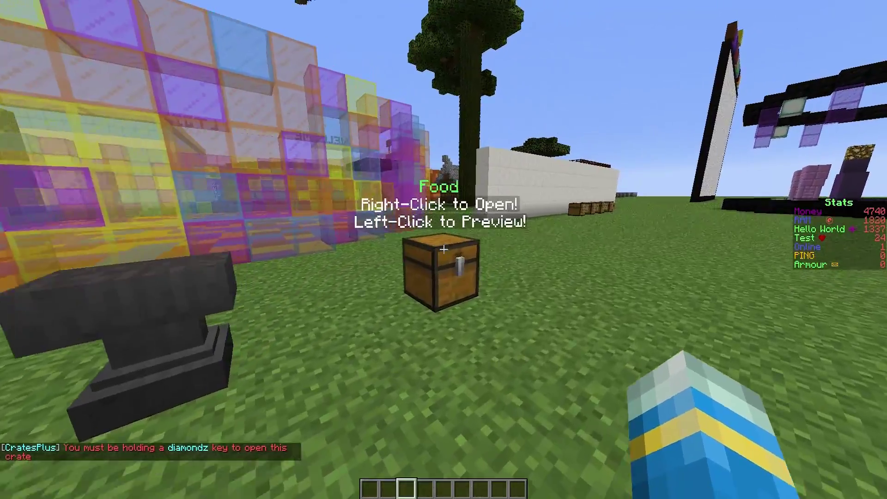
right_click(443, 250)
click(443, 249)
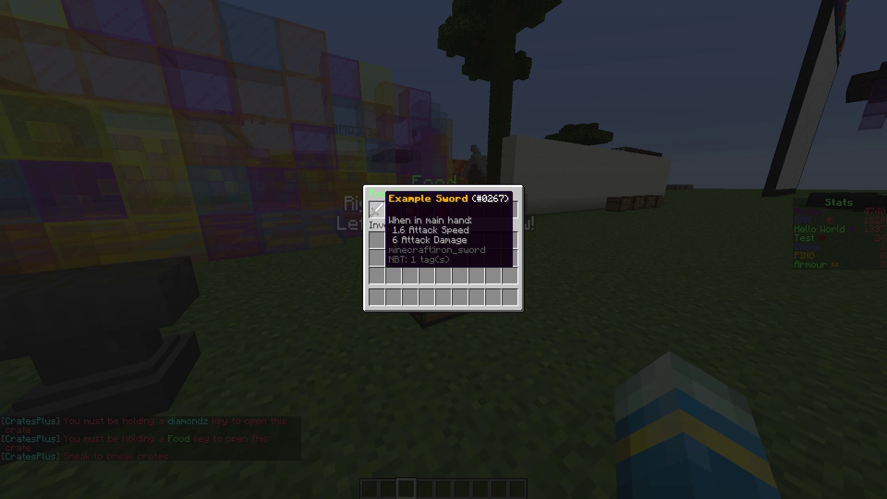
Step: Close the crate preview and select the config, data and messages files, then the openers folder
key(Escape)
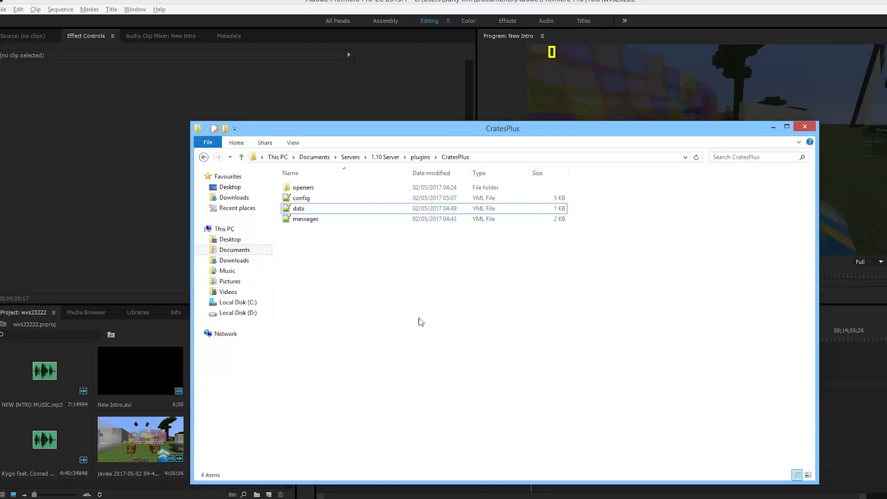
drag(333, 256, 313, 194)
click(309, 190)
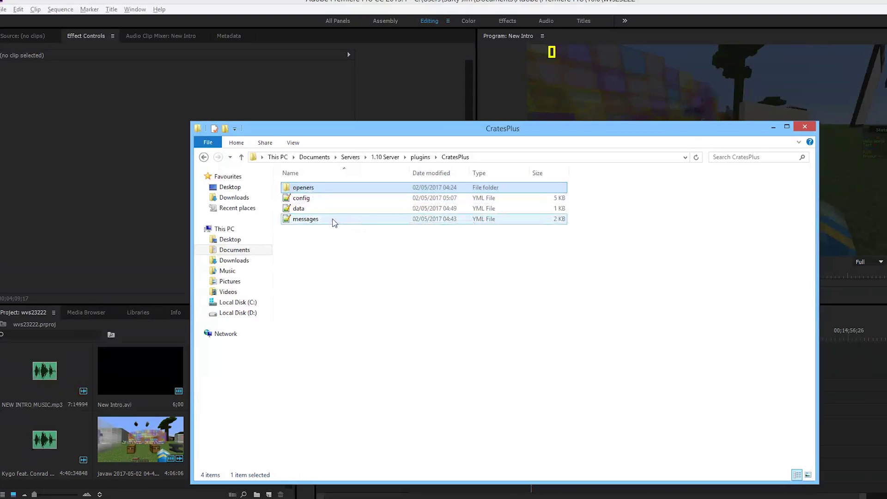
double_click(305, 219)
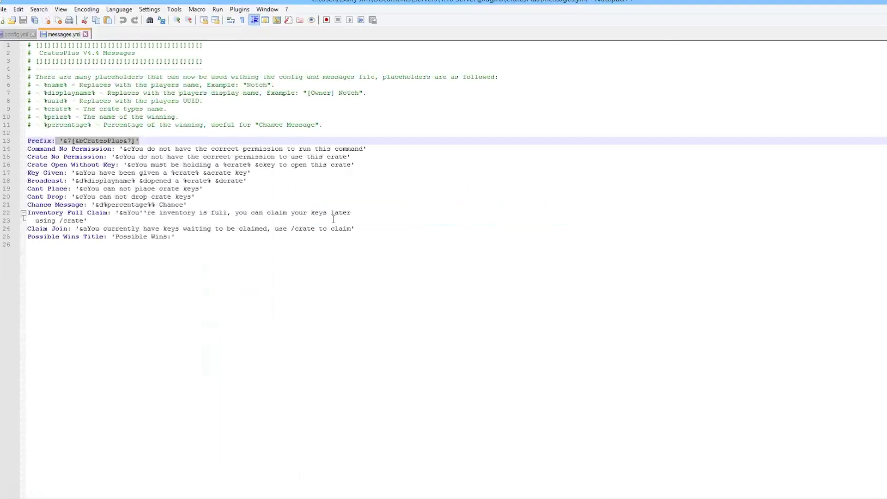
drag(251, 237, 51, 175)
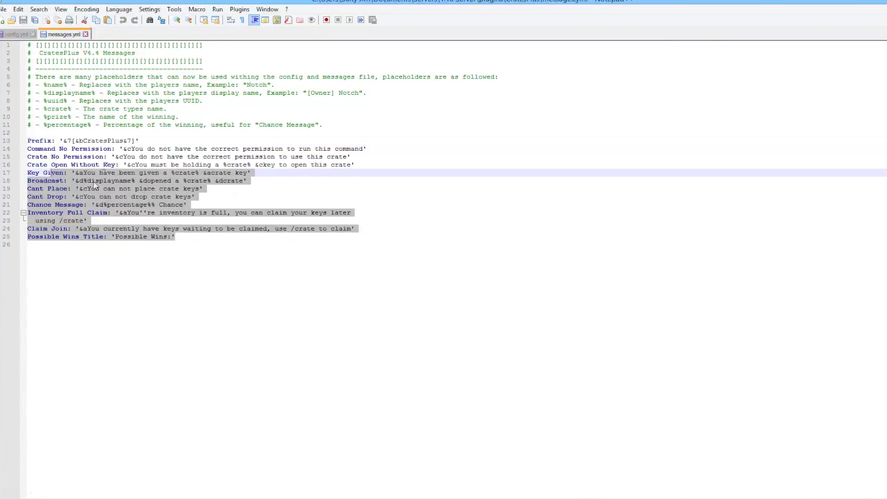
drag(140, 141, 23, 141)
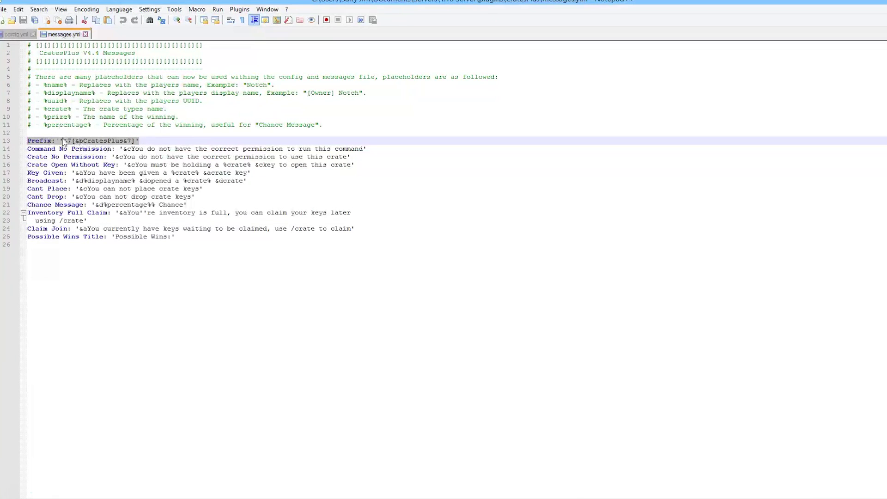
click(521, 88)
Step: Open data.yml in Notepad++ and view its full contents
click(886, 1)
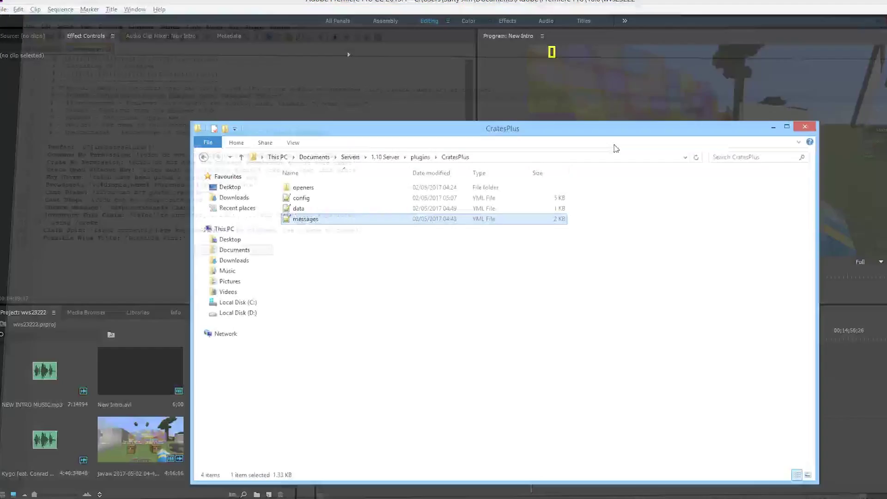
double_click(370, 208)
key(ctrl+a)
click(230, 109)
Step: Browse the BasicGUI and NoGUI files in the openers folder, then return to CratesPlus
key(alt+Tab)
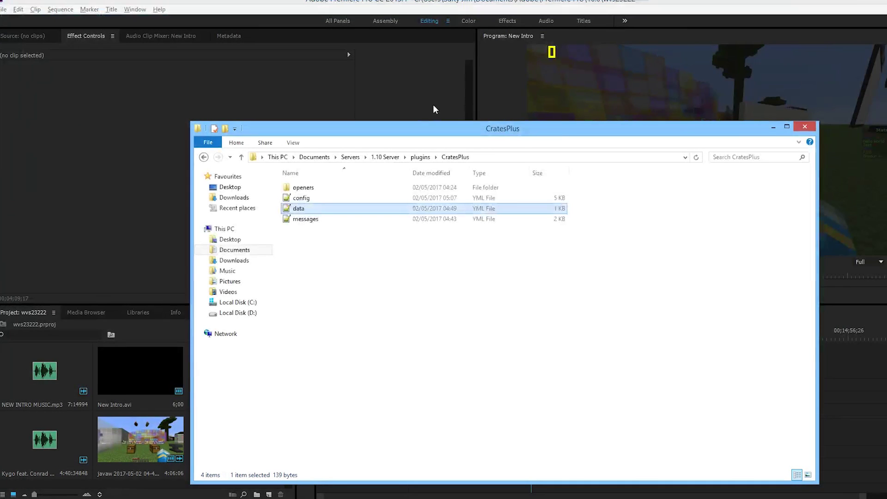
click(312, 203)
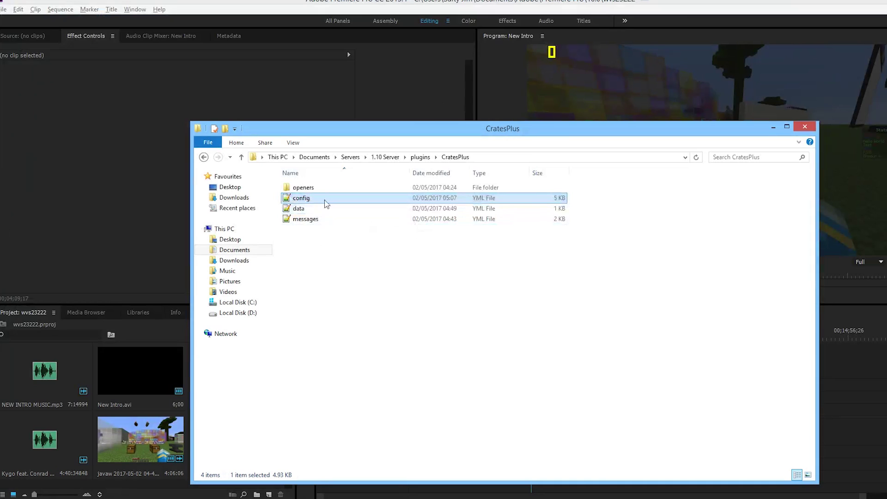
double_click(303, 187)
drag(441, 241, 284, 184)
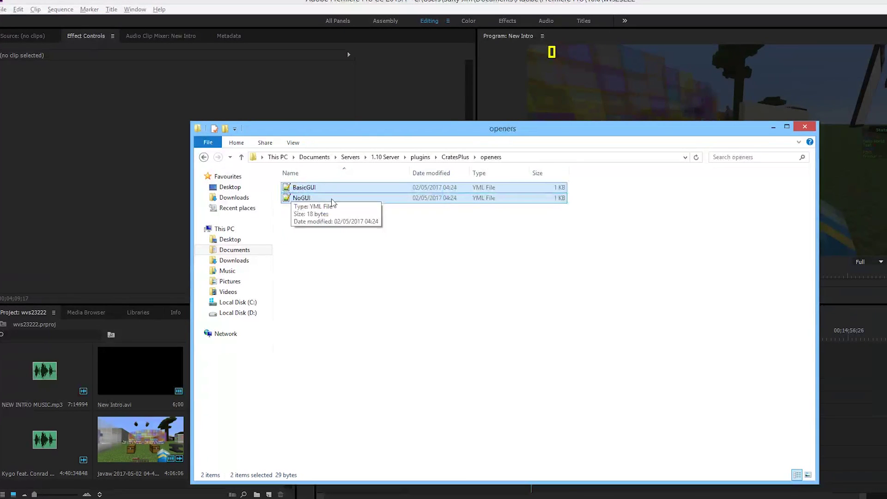
drag(447, 238, 295, 184)
click(305, 198)
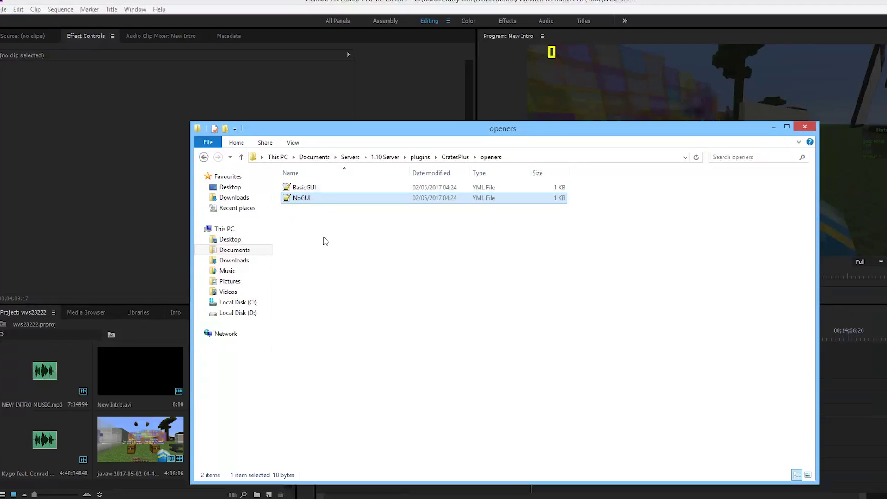
click(454, 157)
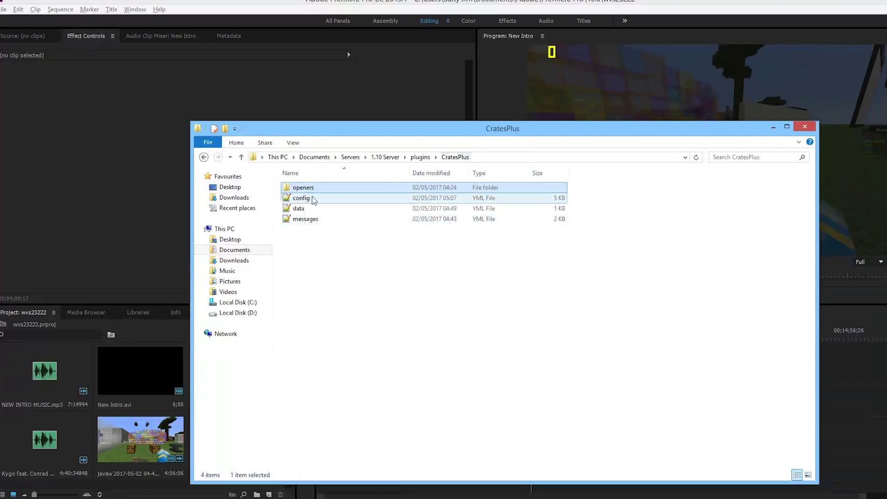
Step: Open config.yml and change Default Opener on line 20 from NoGUI to BasicGUI
double_click(312, 199)
scroll(228, 182, up, 20)
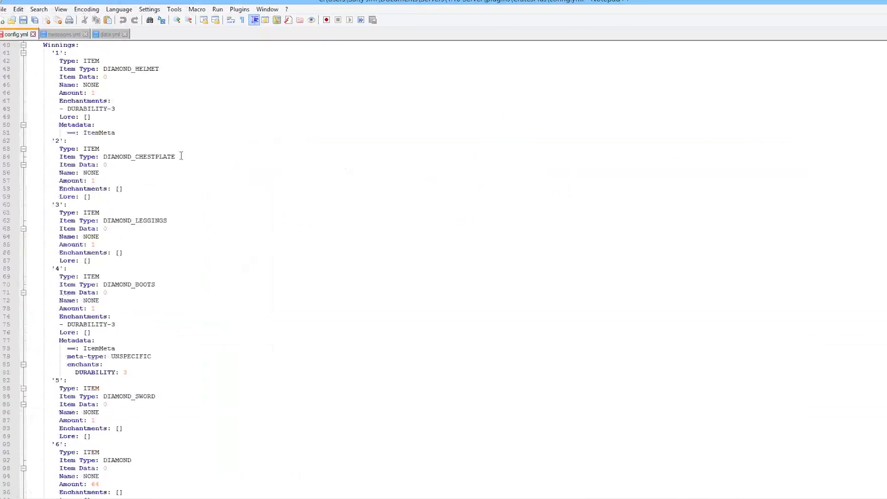
scroll(180, 157, up, 13)
drag(113, 198, 92, 197)
click(101, 198)
double_click(100, 197)
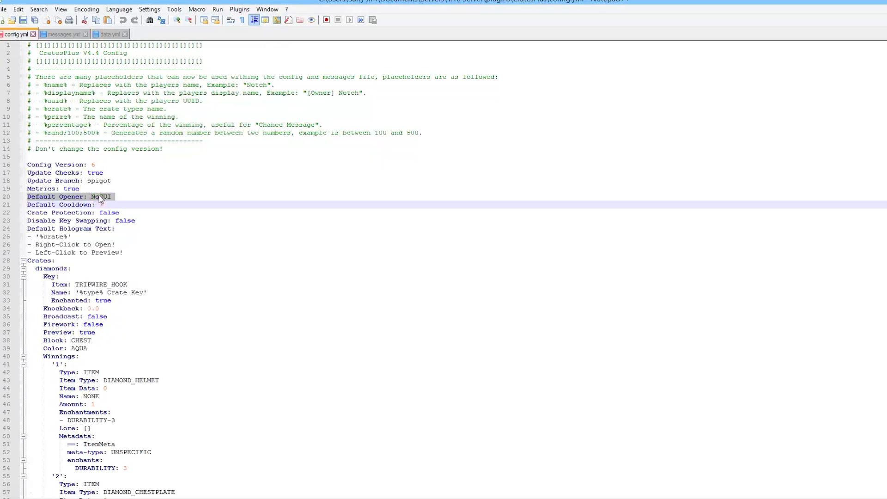
click(99, 198)
key(BackSpace)
key(BackSpace)
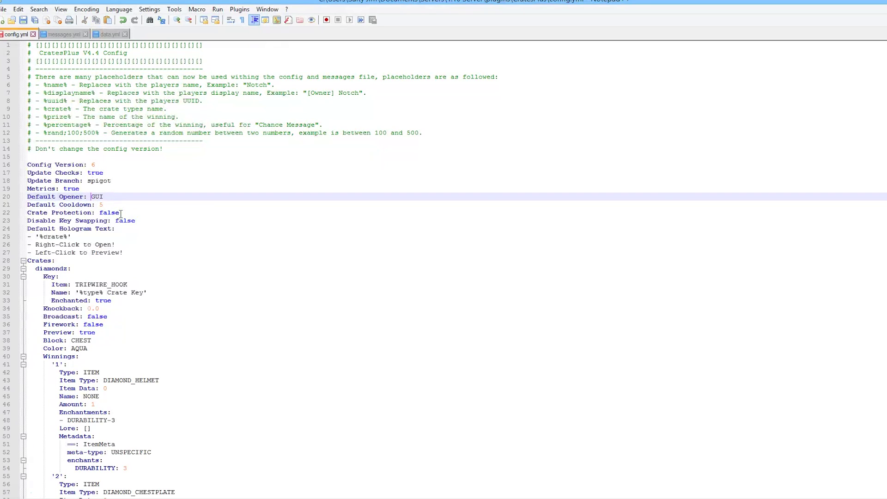
text(CSGO)
key(BackSpace)
key(BackSpace)
key(BackSpace)
key(BackSpace)
text(Basic)
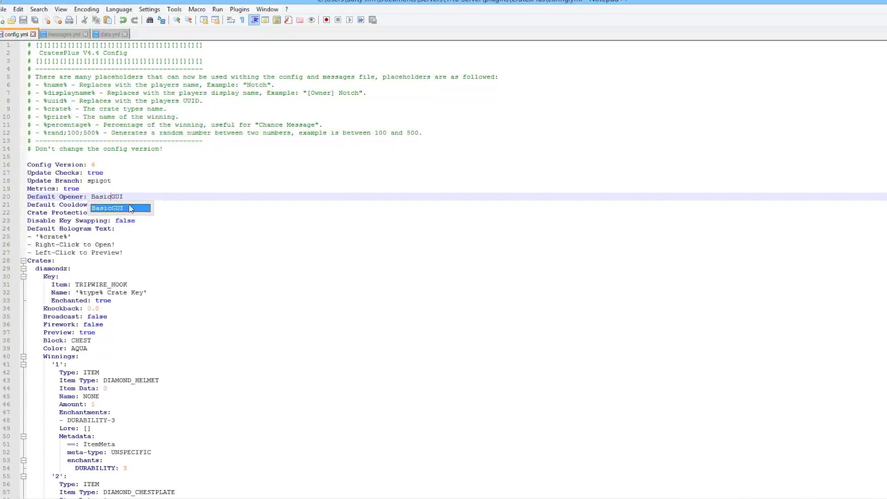
click(163, 187)
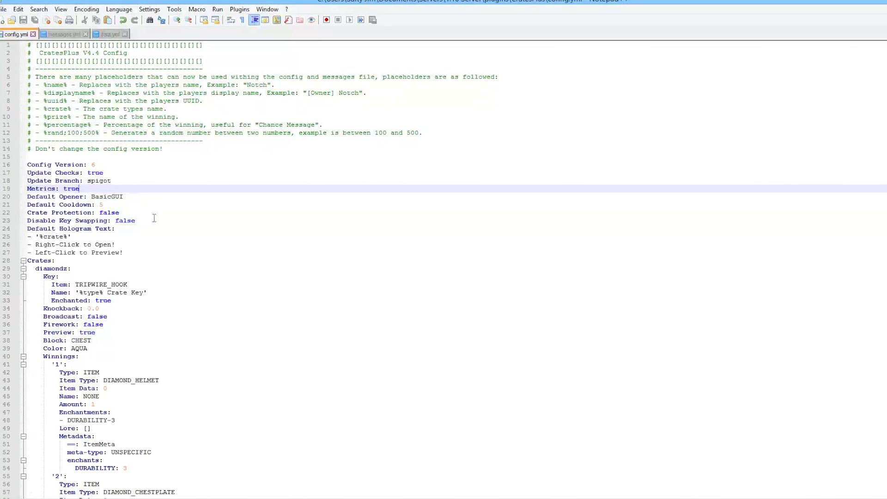
Step: Point out the Default Cooldown, Crate Protection and default hologram text settings
drag(27, 205, 109, 204)
drag(37, 213, 121, 213)
drag(40, 236, 122, 253)
click(63, 259)
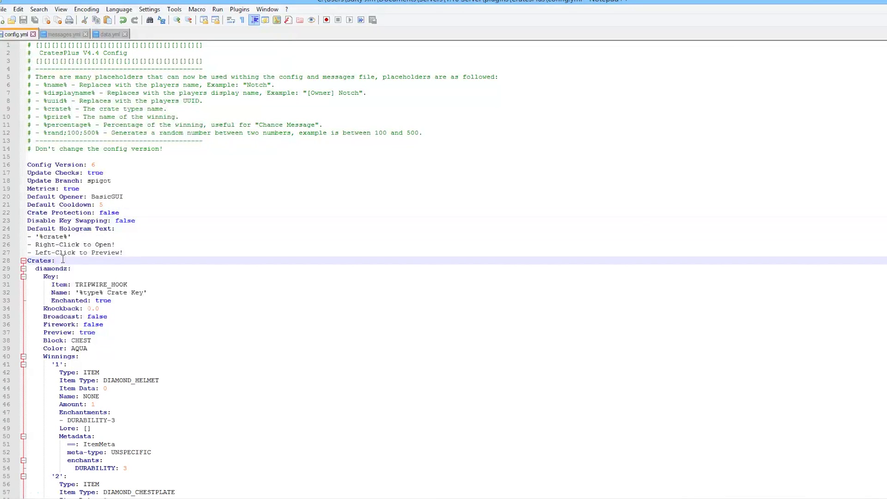
scroll(91, 253, down, 3)
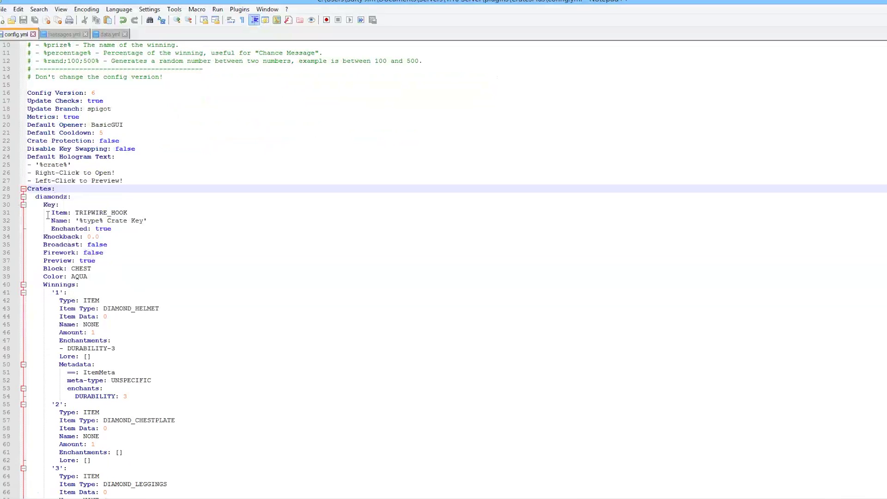
Step: Point out the crate's Preview, Knockback and Color: AQUA settings, then add a blank line after DURABILITY: 3
scroll(50, 221, down, 20)
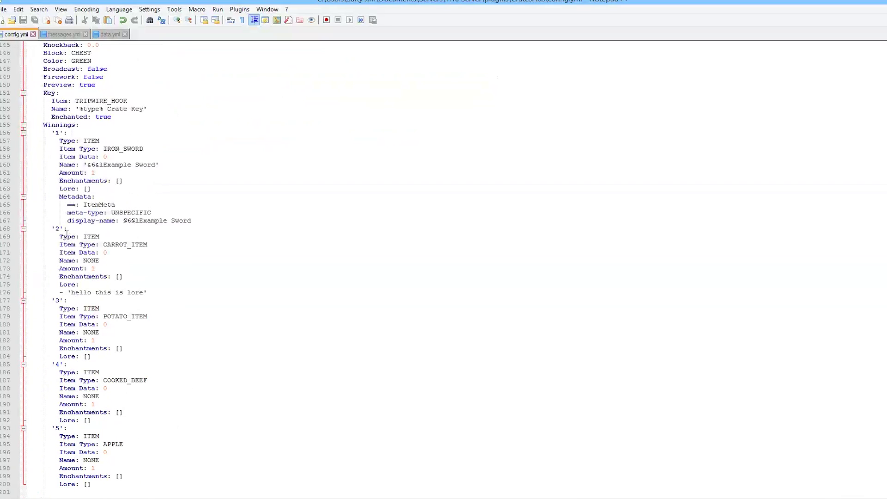
scroll(63, 235, up, 20)
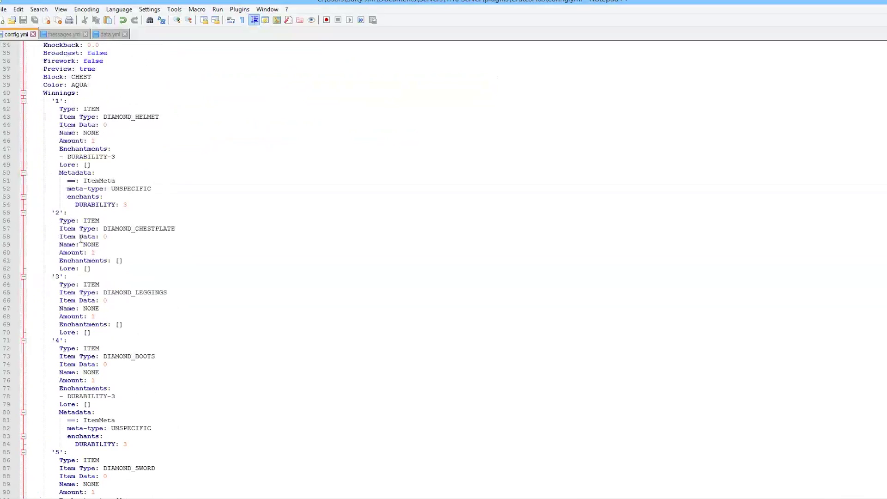
scroll(80, 234, up, 4)
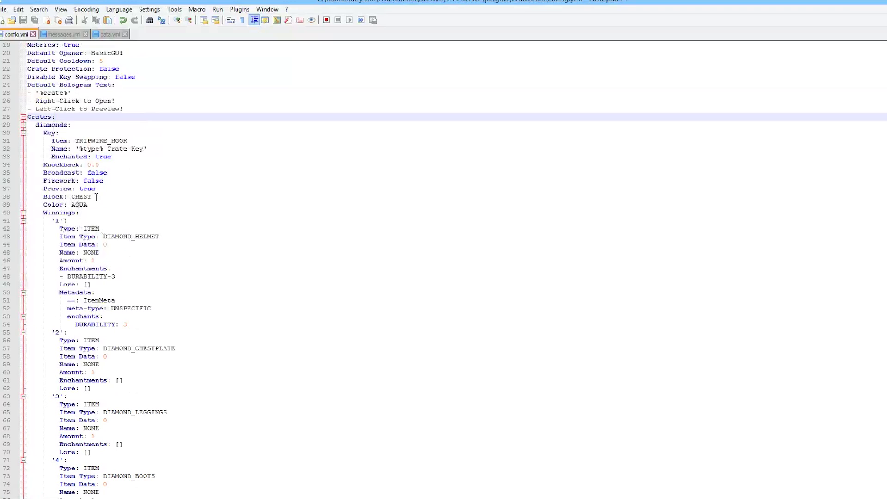
drag(96, 188, 56, 165)
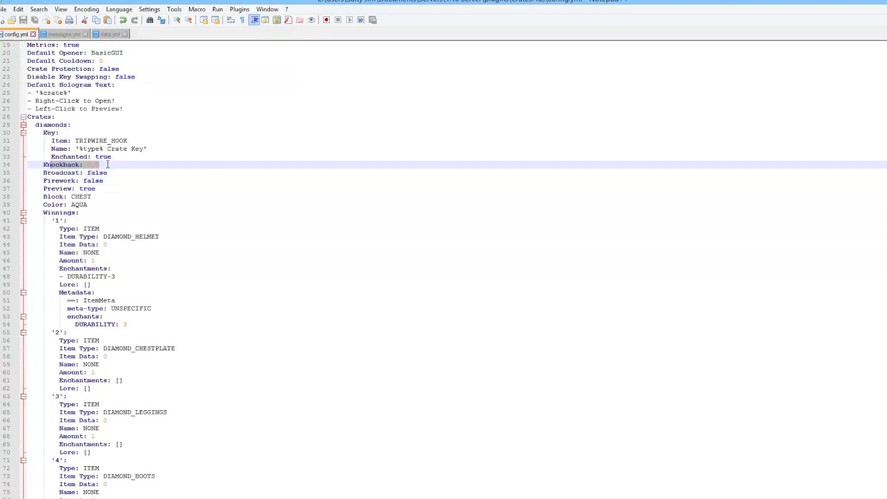
click(77, 162)
drag(103, 204, 19, 206)
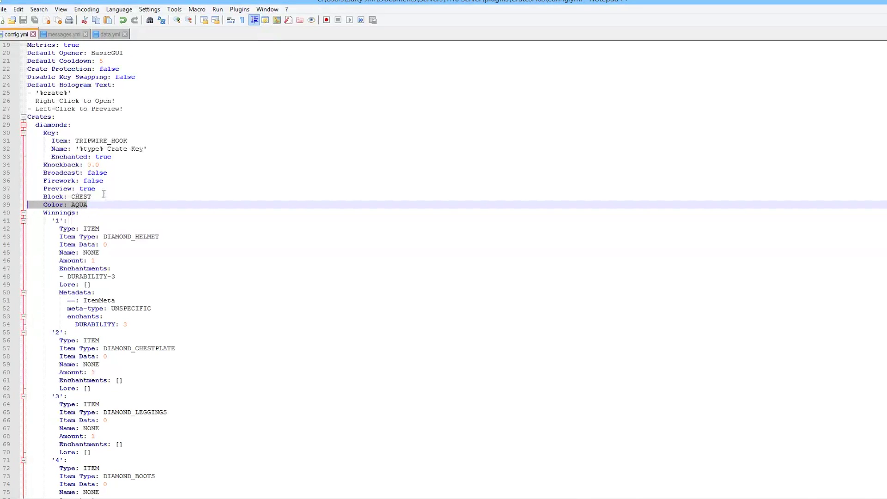
click(152, 324)
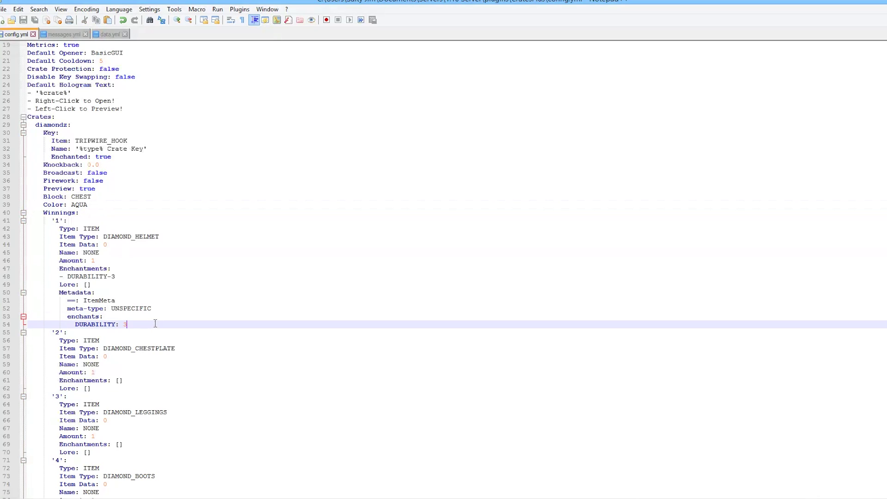
key(Return)
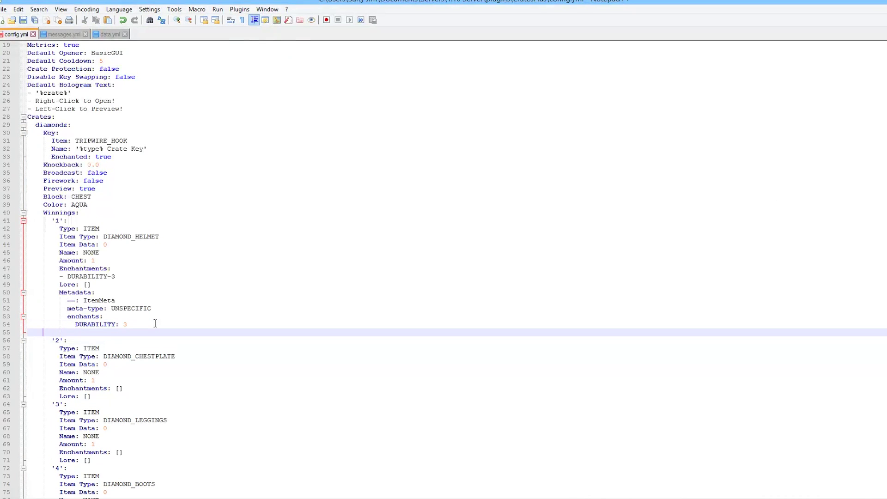
text('3':         Type: COMMAND         Item Type: MOB_SPAWNER         Percentage: 25         Commands:        - 'spawner give %name% spider'         - 'say %name% opened a crate'         - 'say %name% got a random %rand;100;500%'         Name: '&e&lSpider Spawner'         Item Data: 0         Amount: 1         Enchantments:        - DAMAGE_ALL-5         - DURABILITY-3         - FIRE_ASPECT-2)
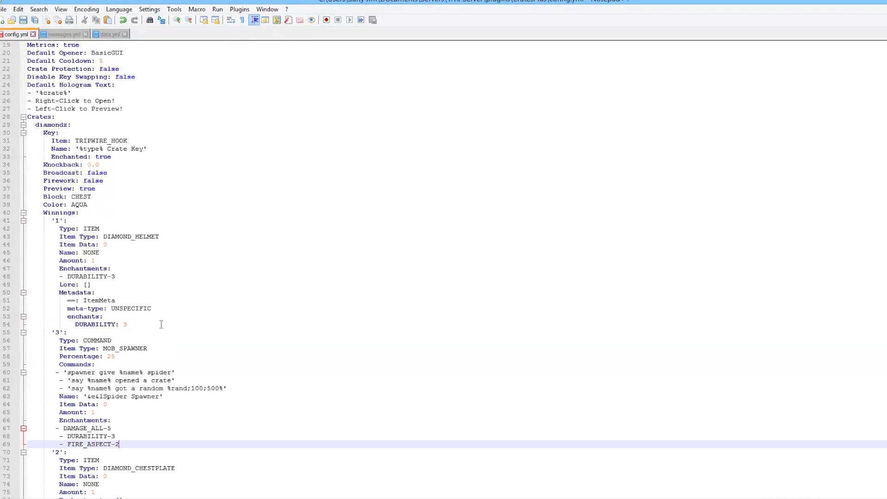
scroll(161, 324, down, 3)
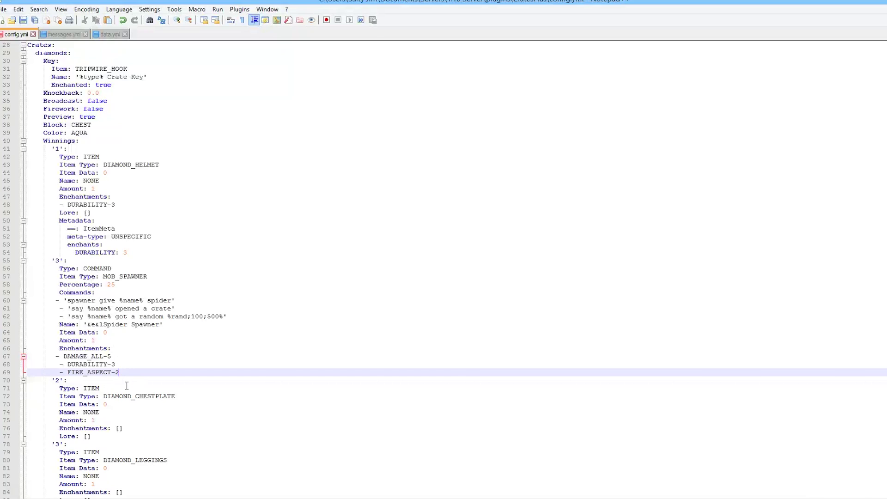
drag(130, 372, 28, 348)
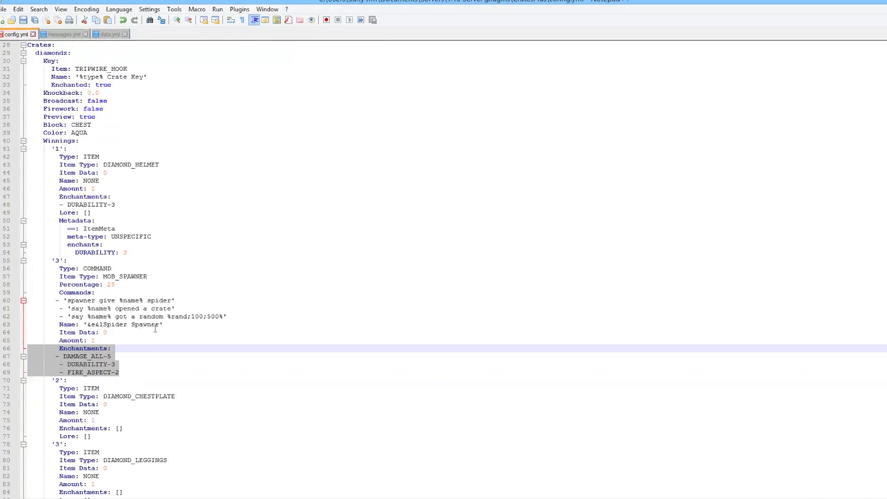
drag(180, 324, 57, 324)
click(144, 315)
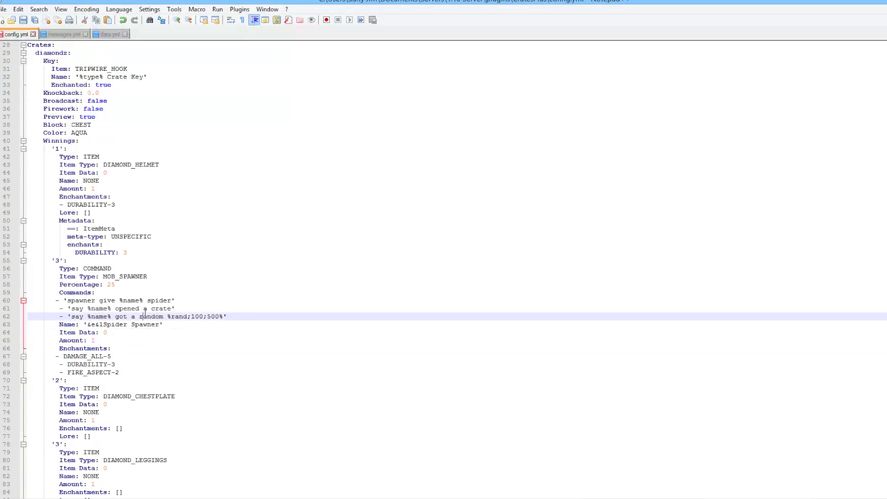
drag(248, 315, 29, 292)
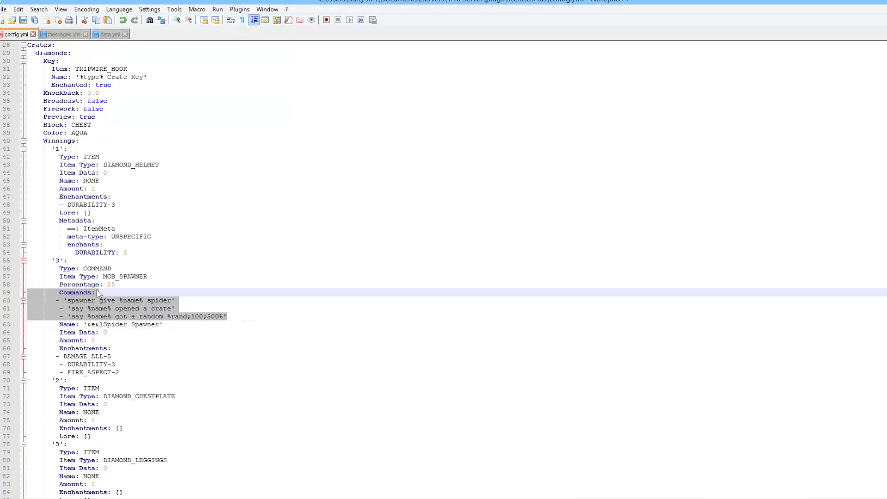
drag(115, 284, 27, 283)
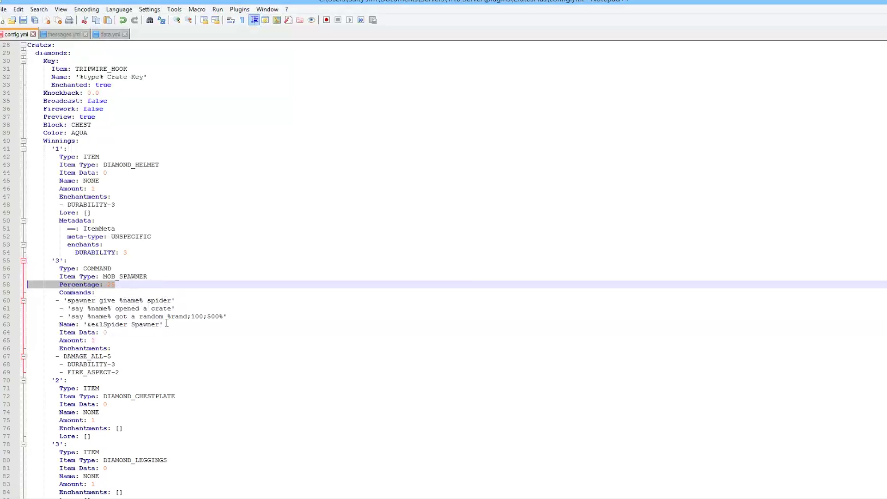
key(ctrl+z)
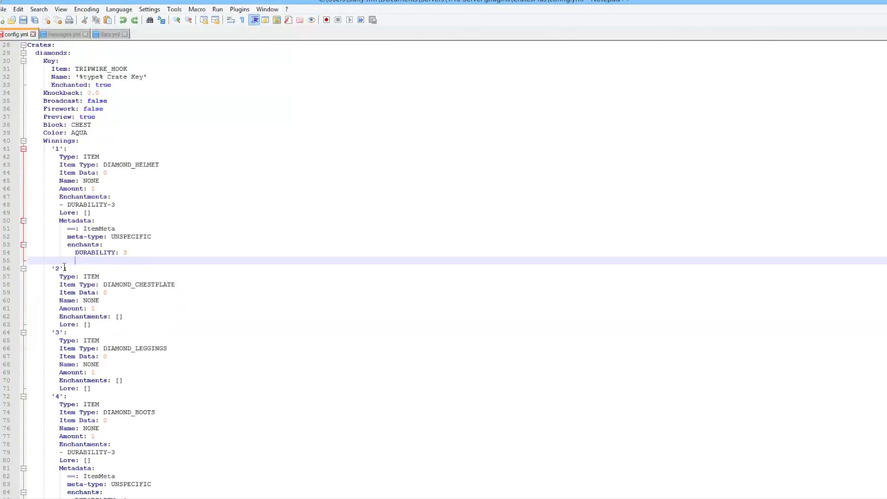
Step: Delete the leftover blank line and point out the BUTTER SPADE name with its colour codes
drag(85, 261, 15, 258)
key(BackSpace)
key(BackSpace)
scroll(107, 321, down, 20)
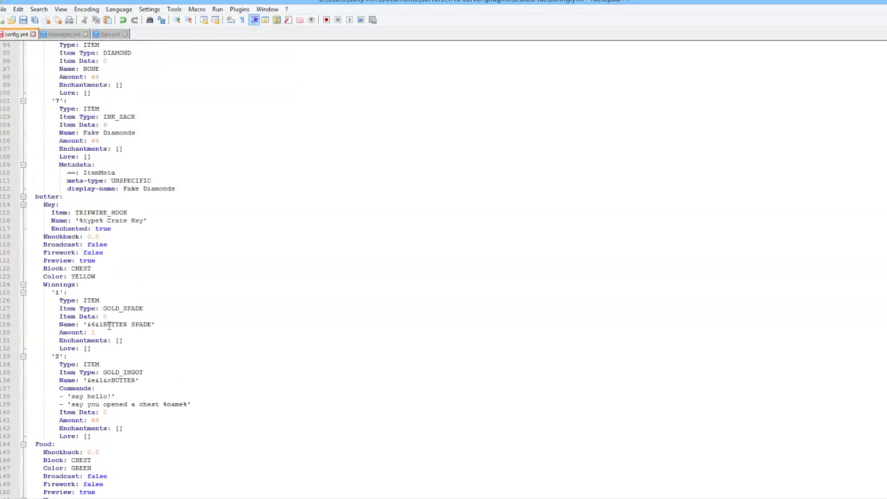
scroll(109, 324, down, 2)
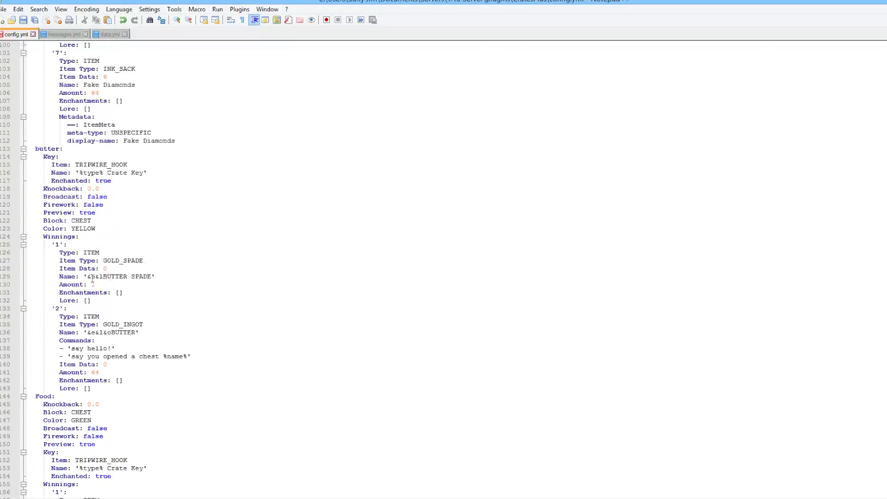
drag(69, 277, 155, 276)
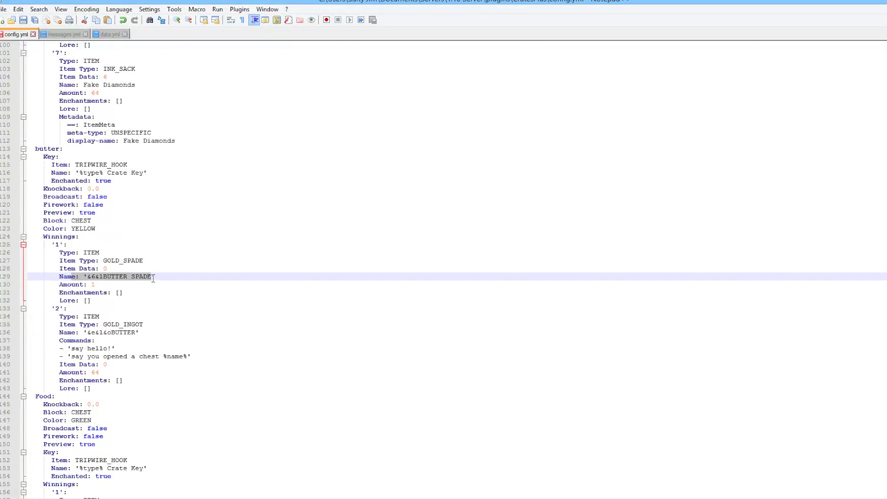
click(101, 276)
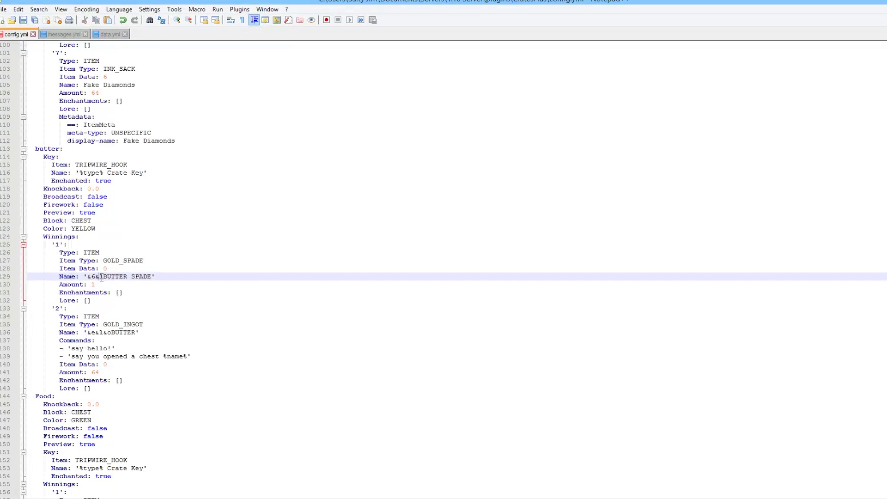
Step: Under the spade's name add Commands: - 'say hello %name%, you got very lucky %percentage%. You won %prize%'
click(164, 274)
key(Return)
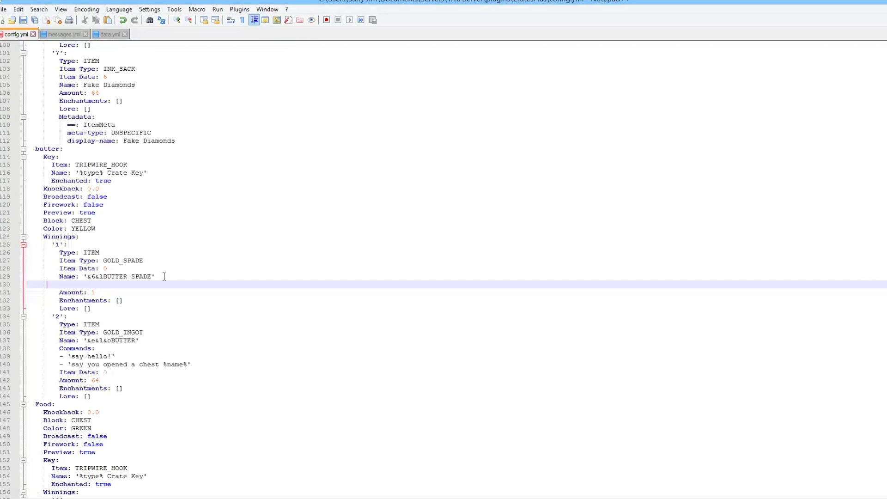
text(Commands:)
key(Return)
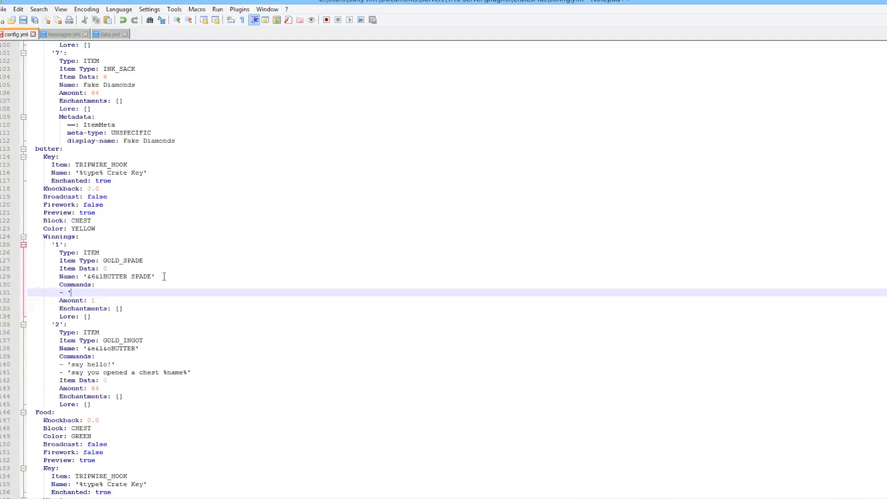
text(- 'say hek)
text(lo %name%, you gf)
key(BackSpace)
text(ot very k)
text(y)
key(BackSpace)
key(BackSpace)
text(lucky %percentage%)
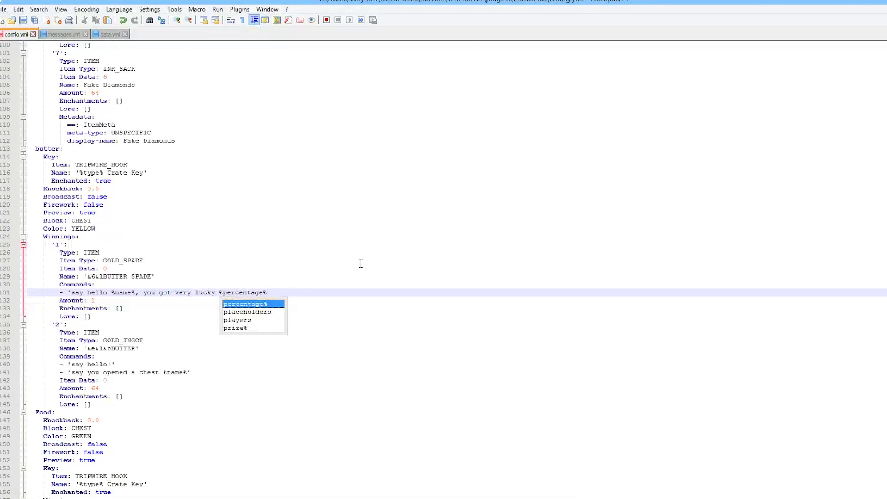
click(278, 294)
text(. )
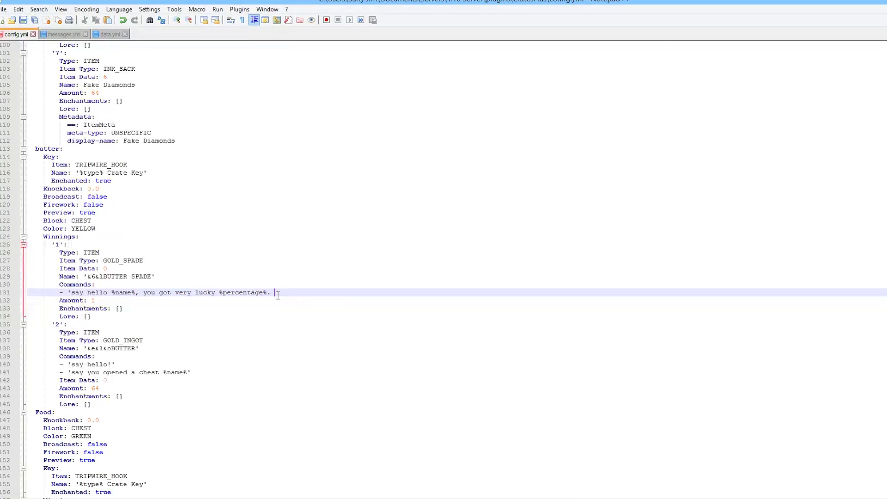
text(You won %prize)
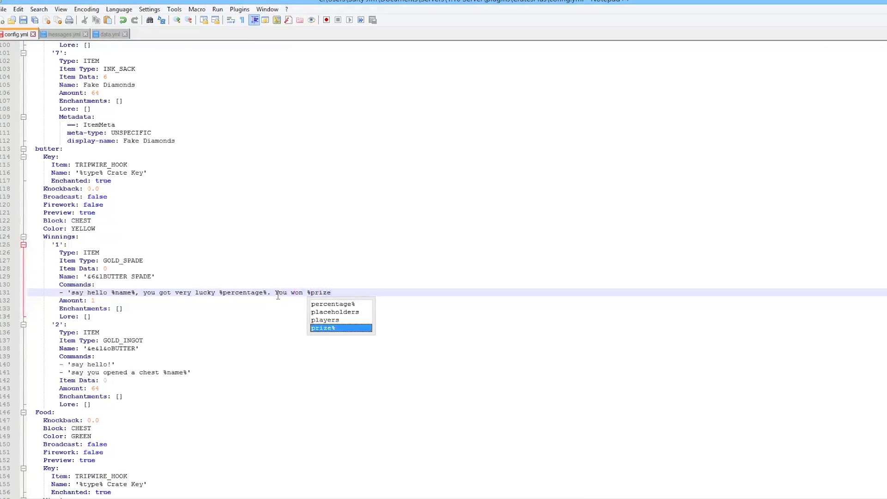
text(%')
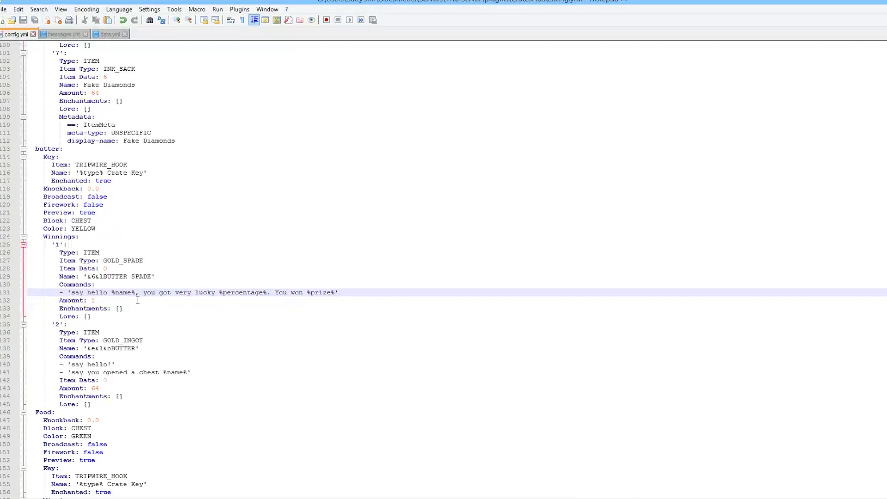
Step: Highlight the %name% and %percentage% placeholders in the say command
drag(138, 293, 111, 293)
click(246, 297)
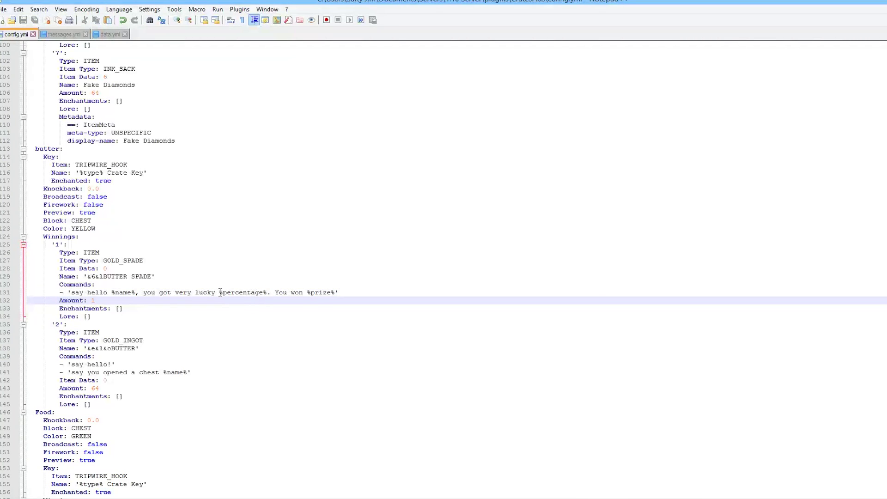
click(221, 292)
drag(267, 293, 215, 292)
click(245, 302)
click(495, 295)
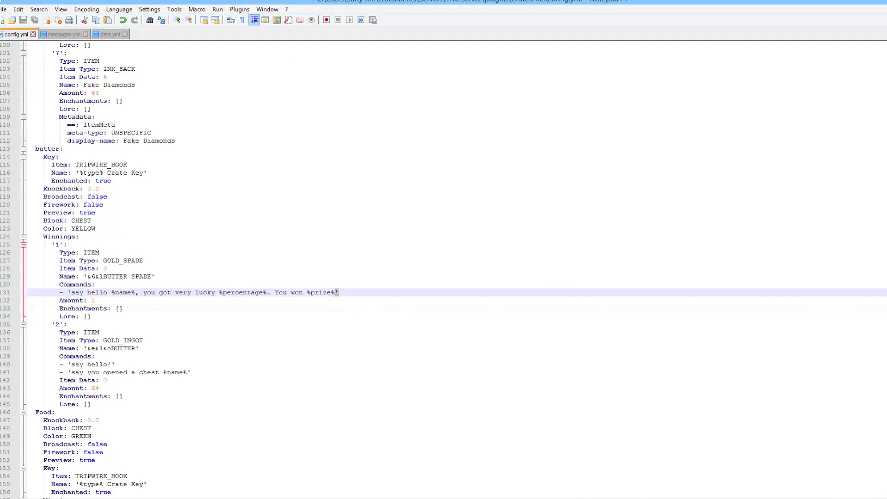
scroll(173, 88, up, 20)
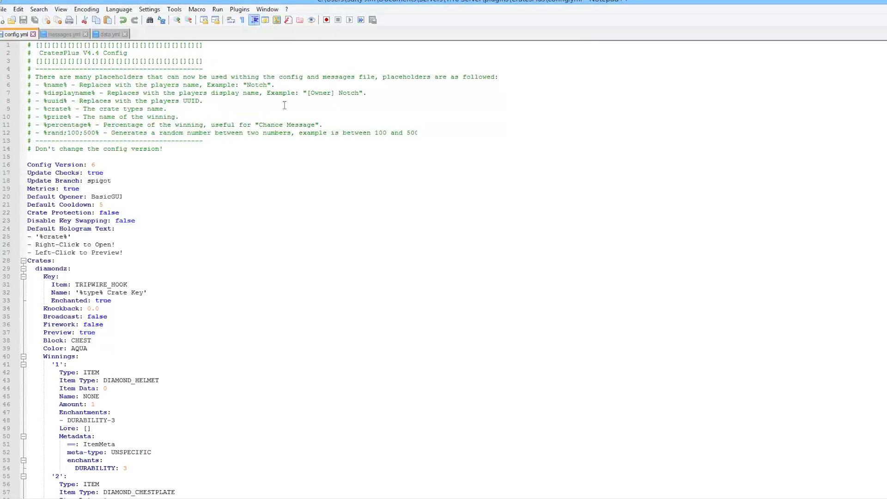
double_click(64, 86)
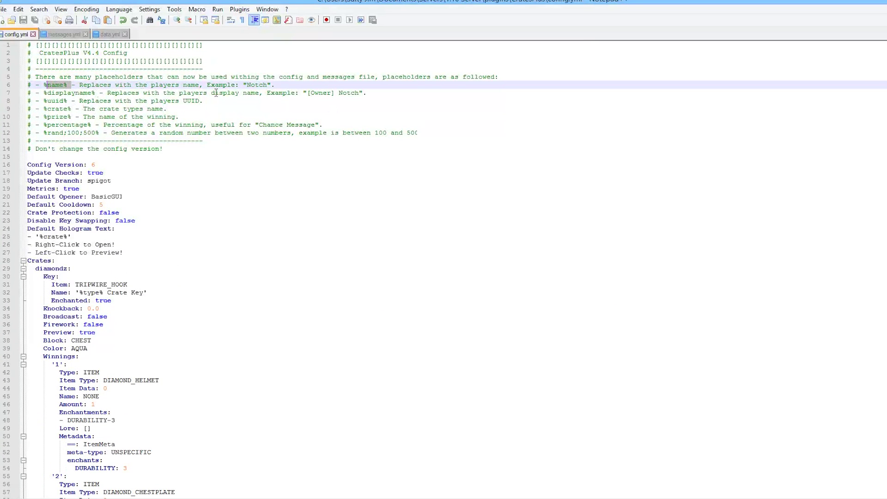
drag(335, 93, 283, 94)
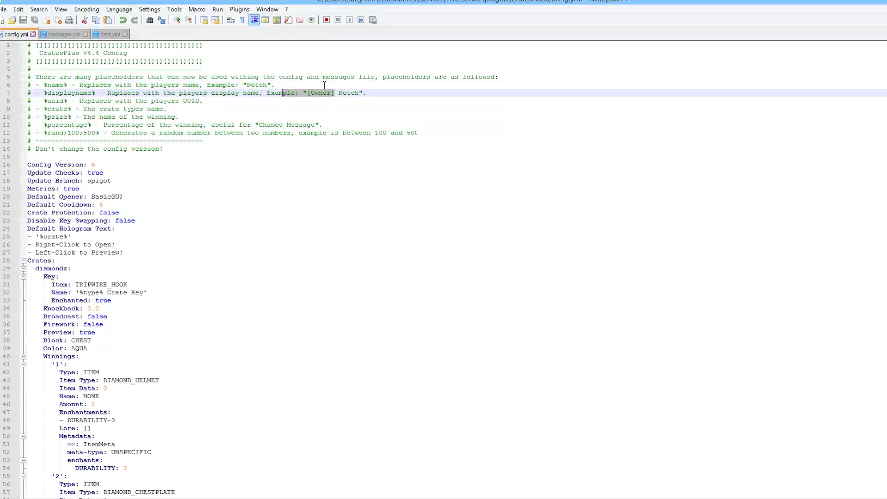
click(79, 133)
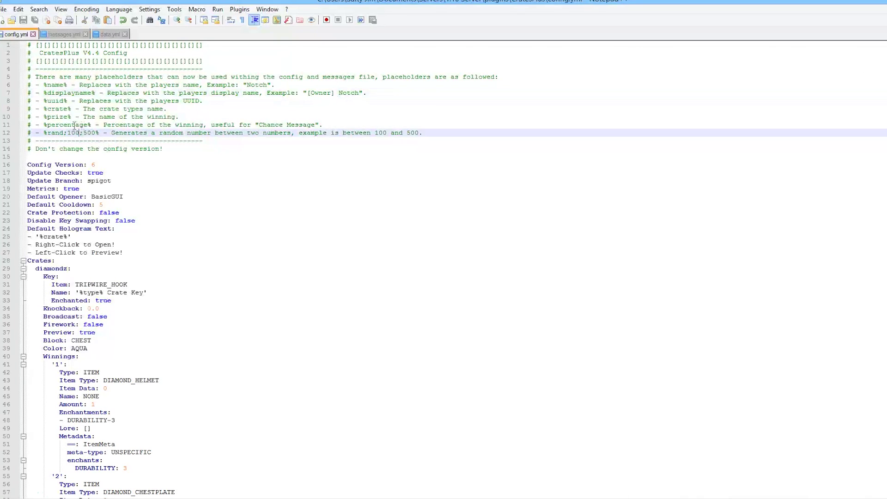
drag(56, 124, 262, 125)
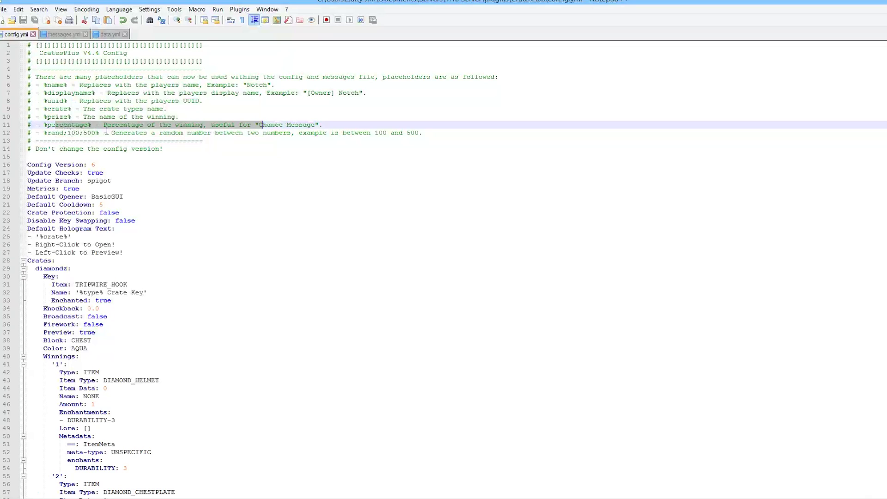
click(72, 115)
drag(71, 109, 43, 109)
click(183, 125)
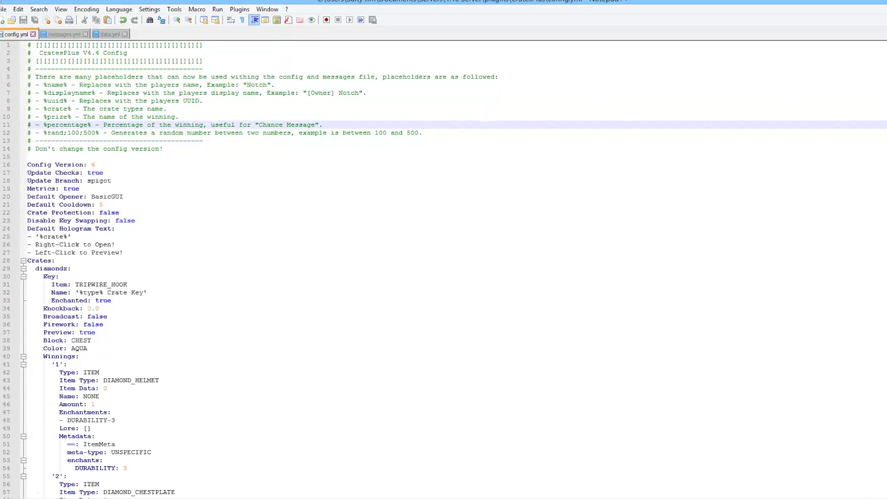
drag(886, 125, 886, 315)
Step: Replace the butter spade's empty Lore [] with the list entry - 'random lore'
click(98, 278)
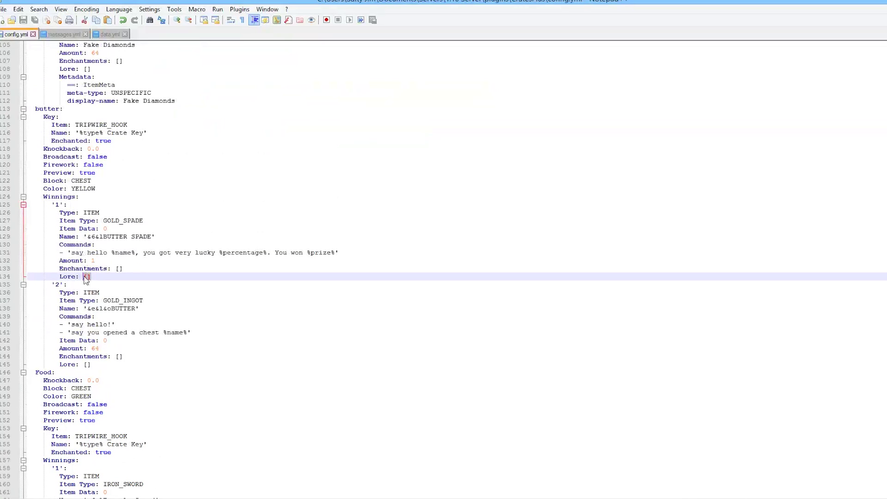
key(BackSpace)
key(BackSpace)
key(Return)
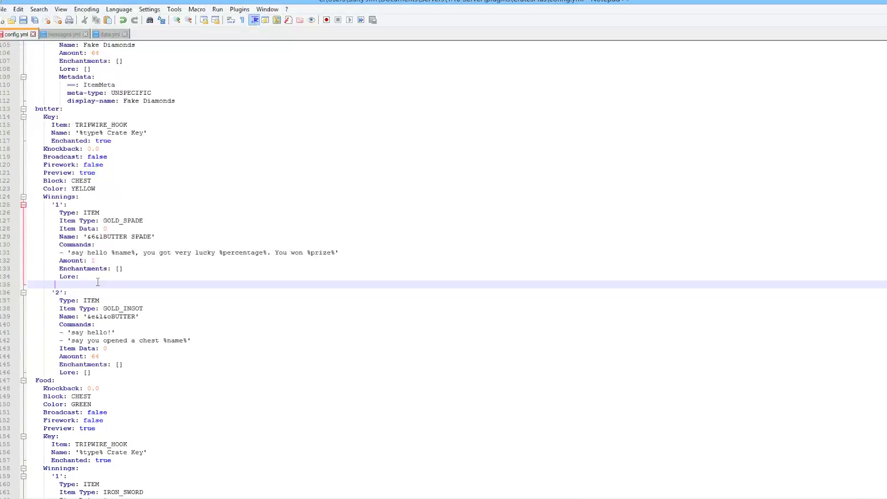
text(- 'random lore')
Step: Save the edited config.yml
key(ctrl+s)
scroll(97, 282, down, 9)
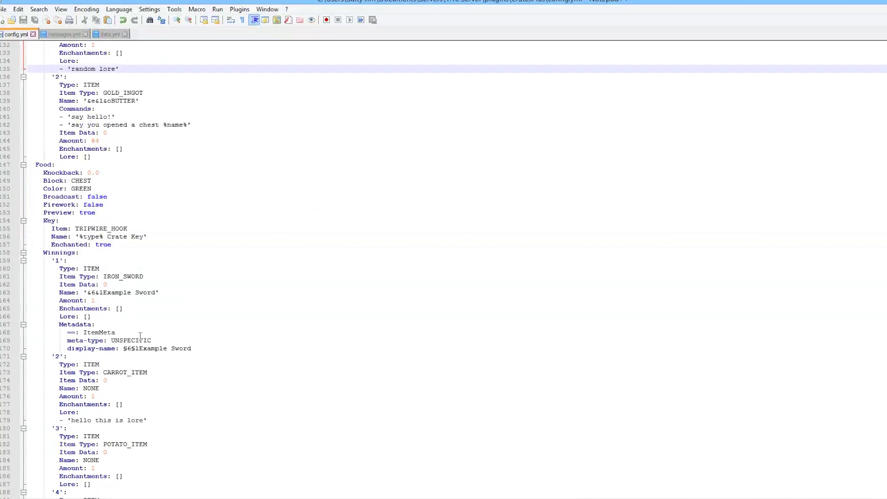
scroll(101, 264, up, 15)
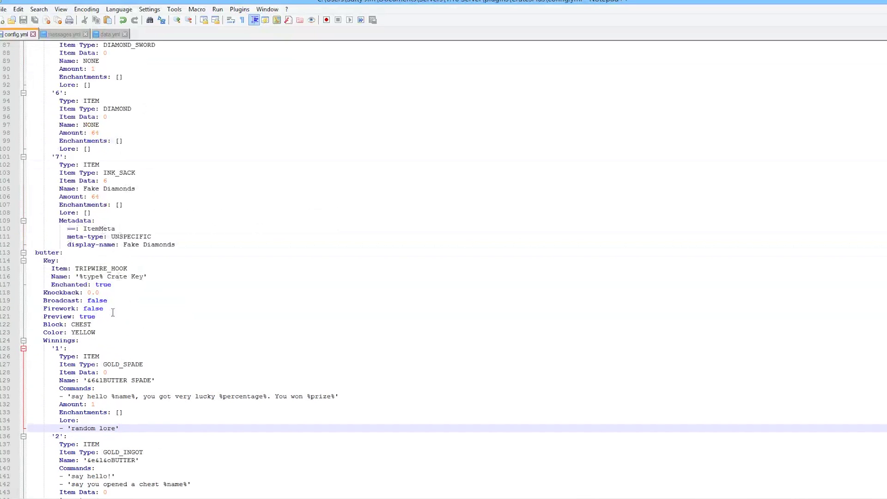
Step: Paste the example spider spawner prize block into the diamondz crate above the leggings entry
scroll(135, 210, up, 20)
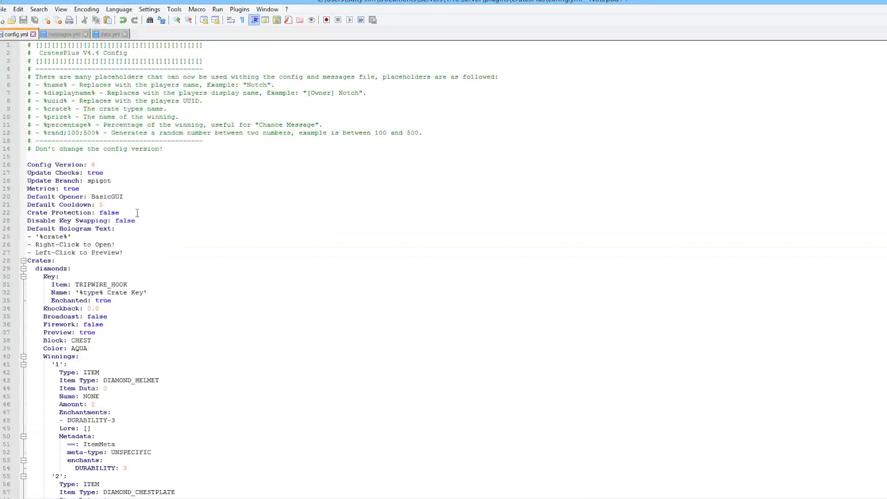
scroll(137, 212, down, 8)
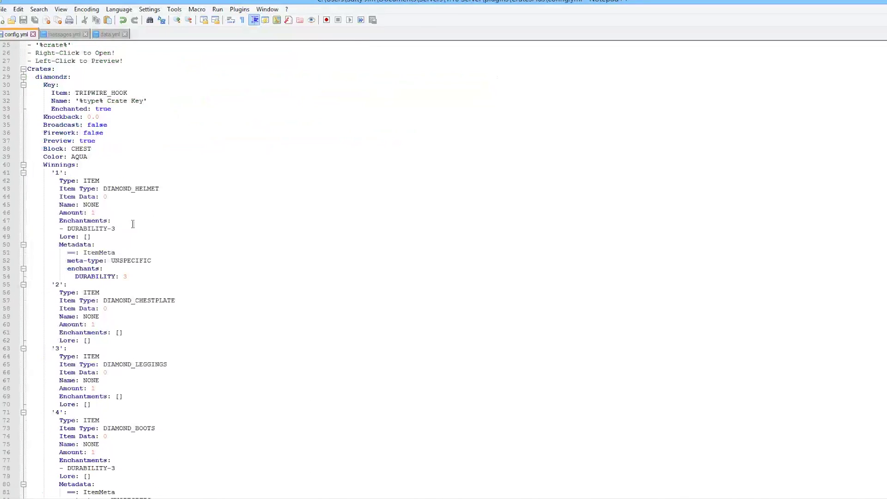
click(124, 348)
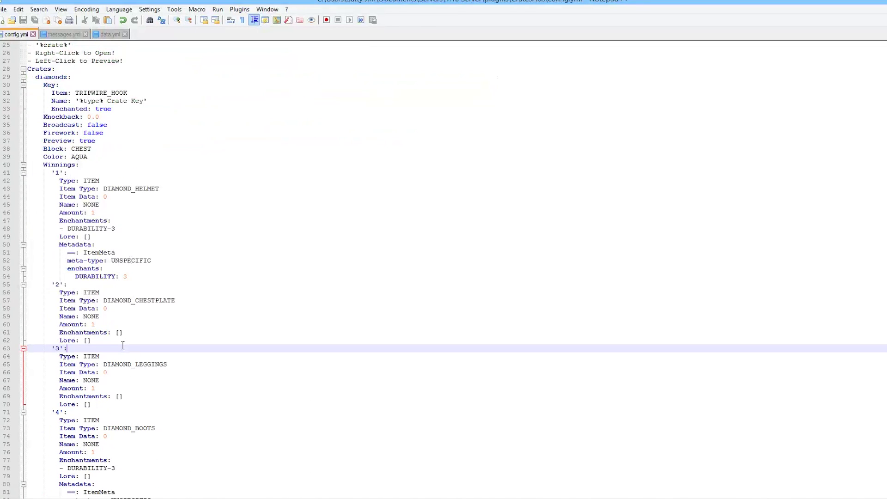
click(116, 342)
key(Return)
key(ctrl+v)
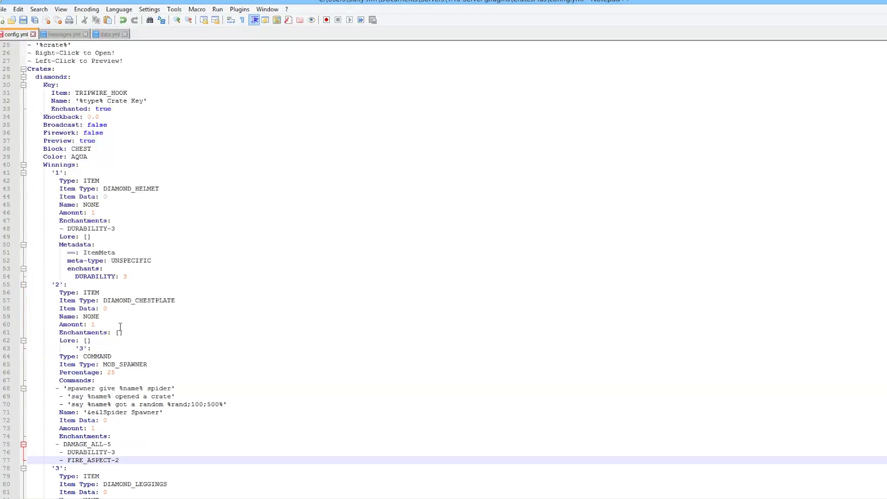
scroll(103, 343, down, 3)
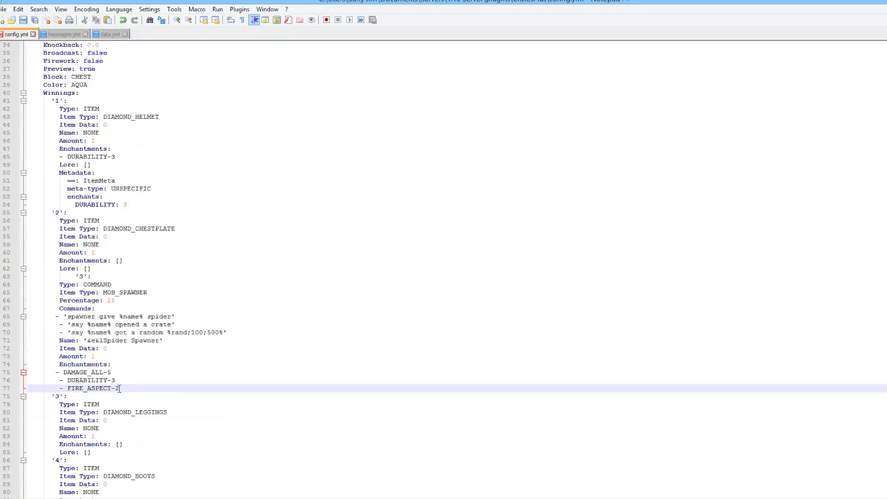
Step: Highlight the pasted enchantment lines, including DAMAGE_ALL level 5
drag(69, 397, 102, 372)
click(68, 382)
double_click(109, 372)
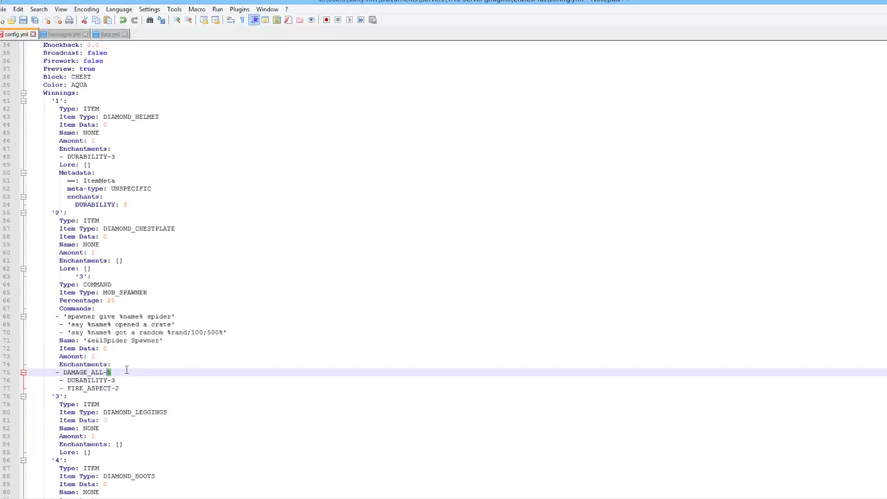
drag(104, 371, 80, 371)
Step: Undo the pasted spawner block, then paste it back in at line 63
click(76, 276)
key(shift+Home)
key(ctrl+z)
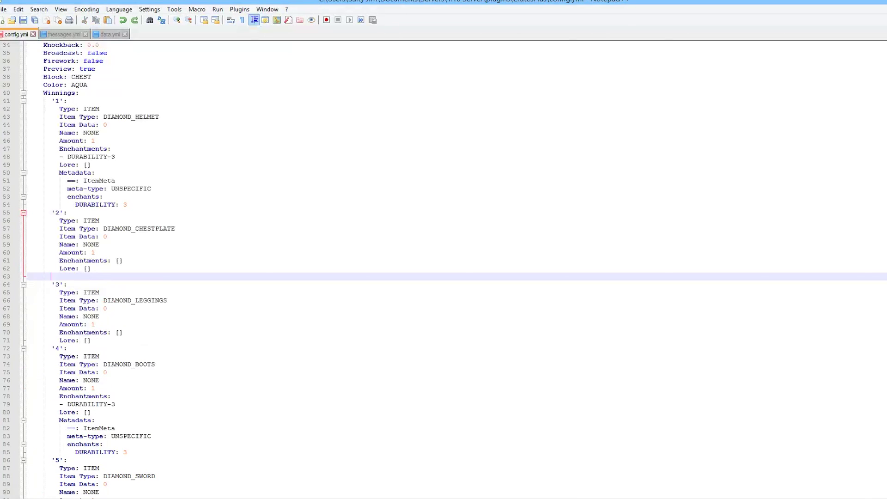
key(shift+Home)
key(ctrl+v)
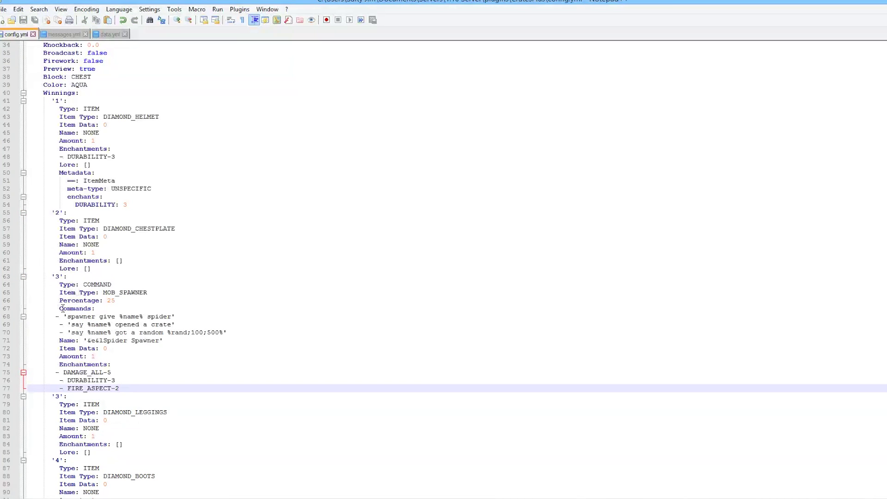